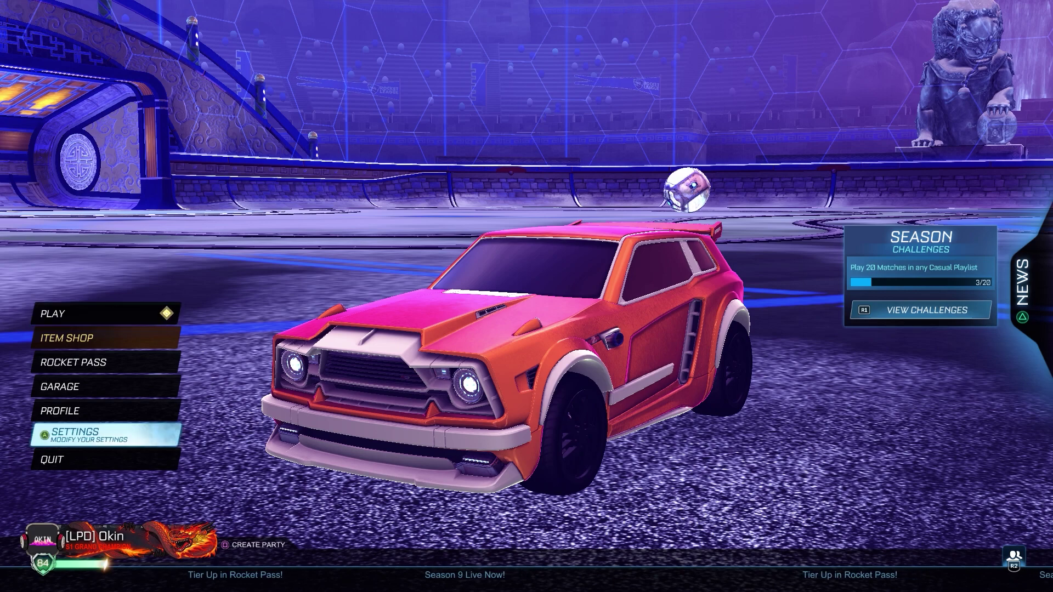
- Open the game settings and examine the Gameplay options, from splitscreen layout to game stat display level
key(Return)
key(Return)
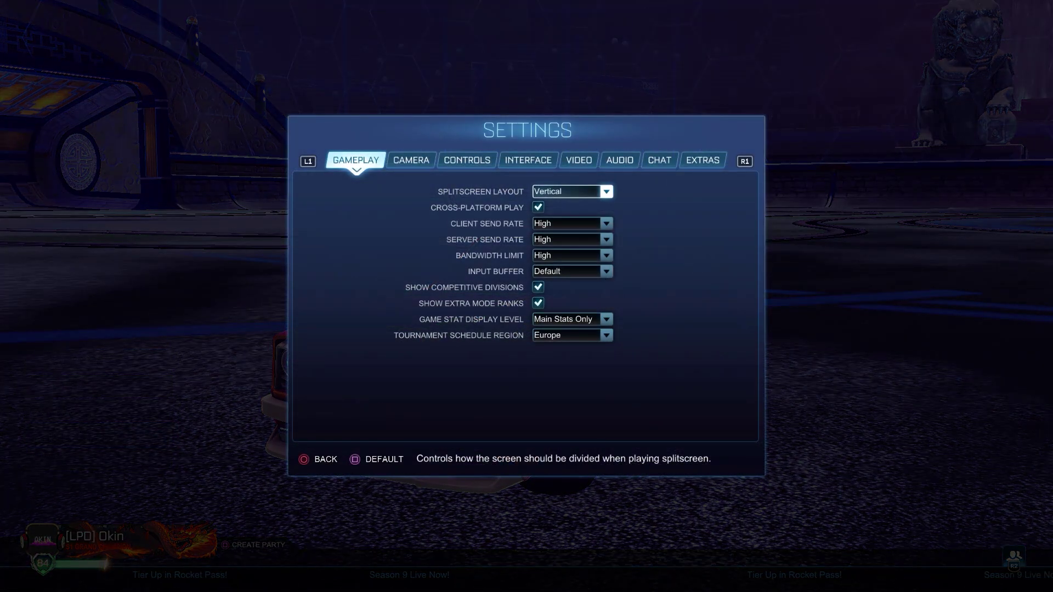
key(Down)
key(Down)
key(Down)
key(Down)
key(Down)
key(Down)
key(Down)
key(Down)
key(Down)
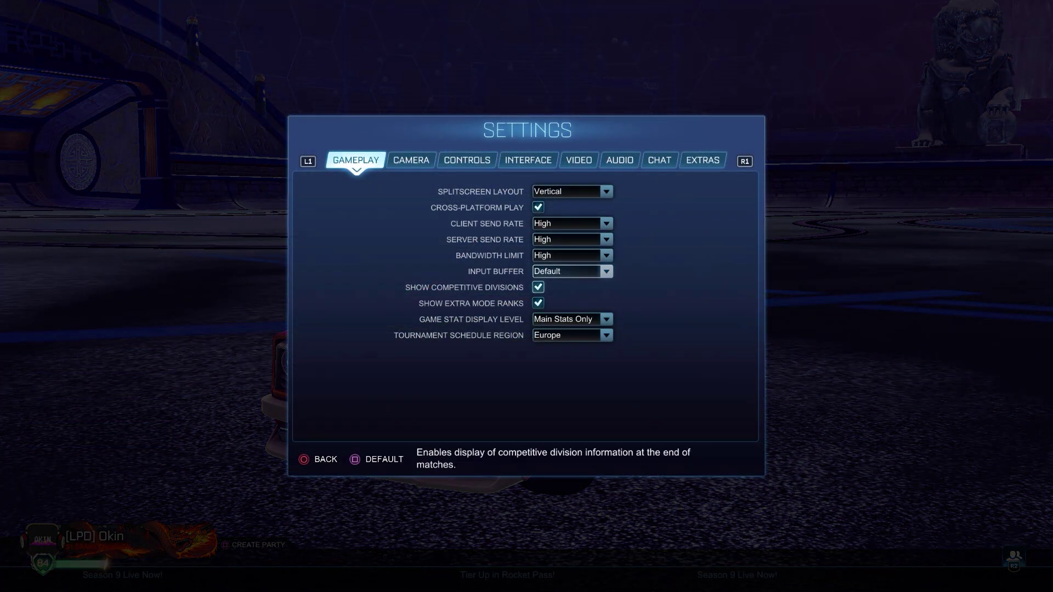
key(Up)
key(Up)
key(Up)
key(Up)
key(Up)
key(Up)
key(Up)
key(Up)
key(Up)
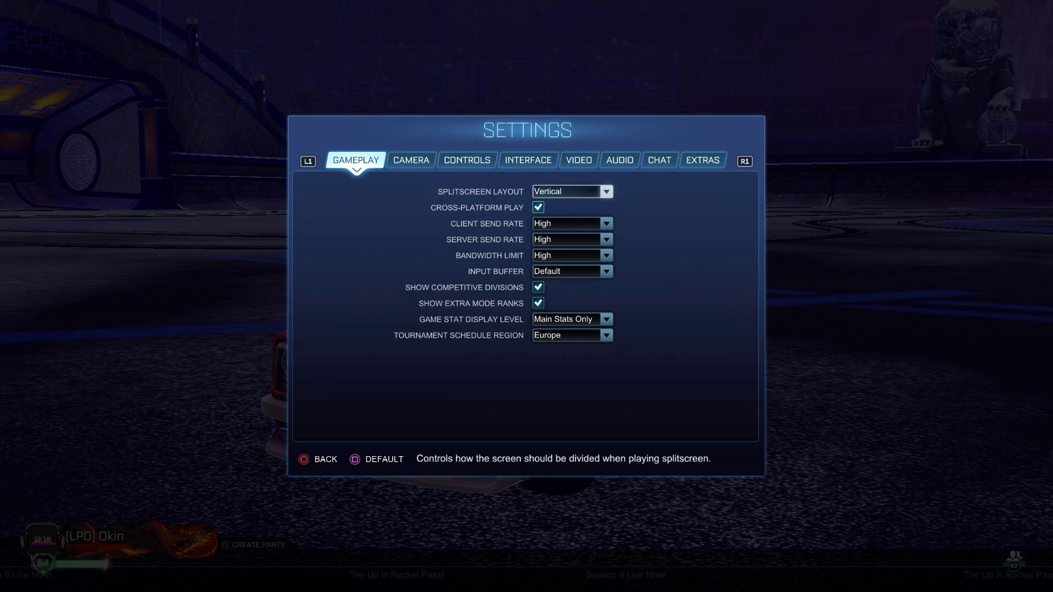
key(Down)
key(Down)
key(Down)
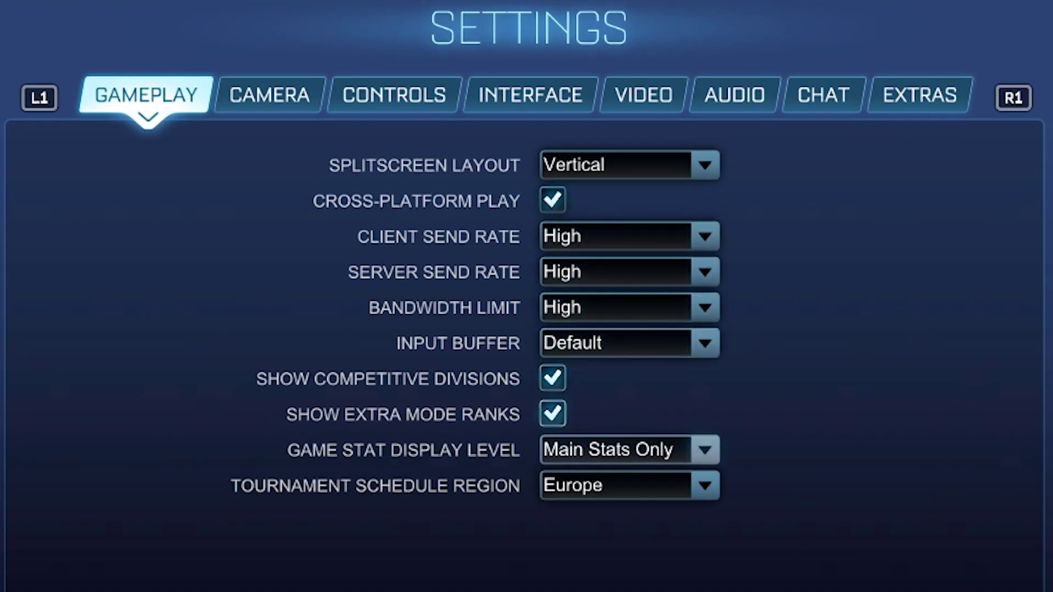
key(Down)
key(Up)
key(Up)
key(Up)
key(Up)
key(Down)
key(Down)
key(Down)
key(Down)
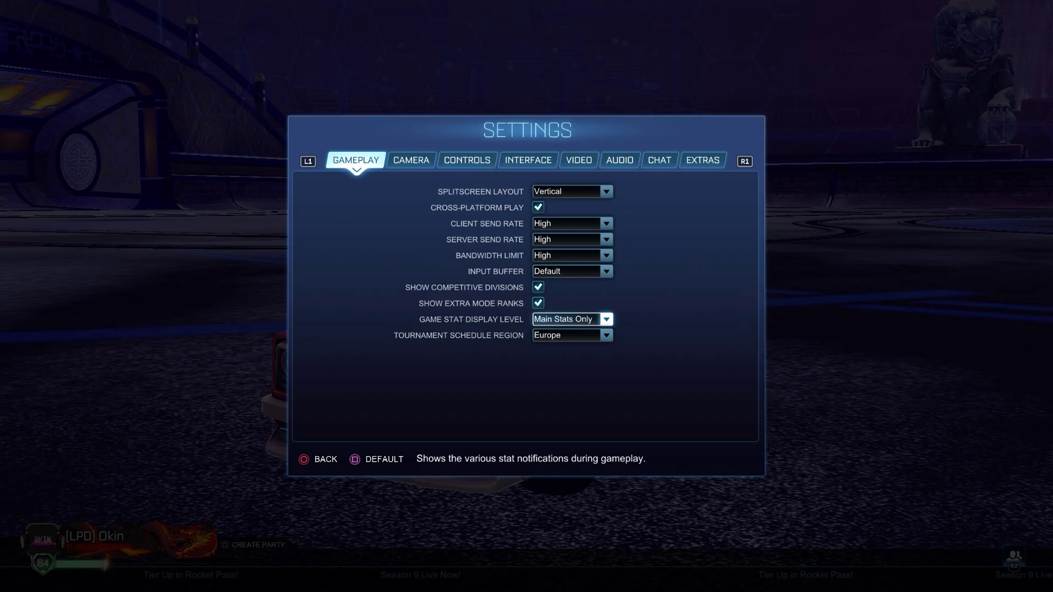
key(Up)
key(Up)
key(Up)
key(Up)
key(Up)
key(Up)
key(Up)
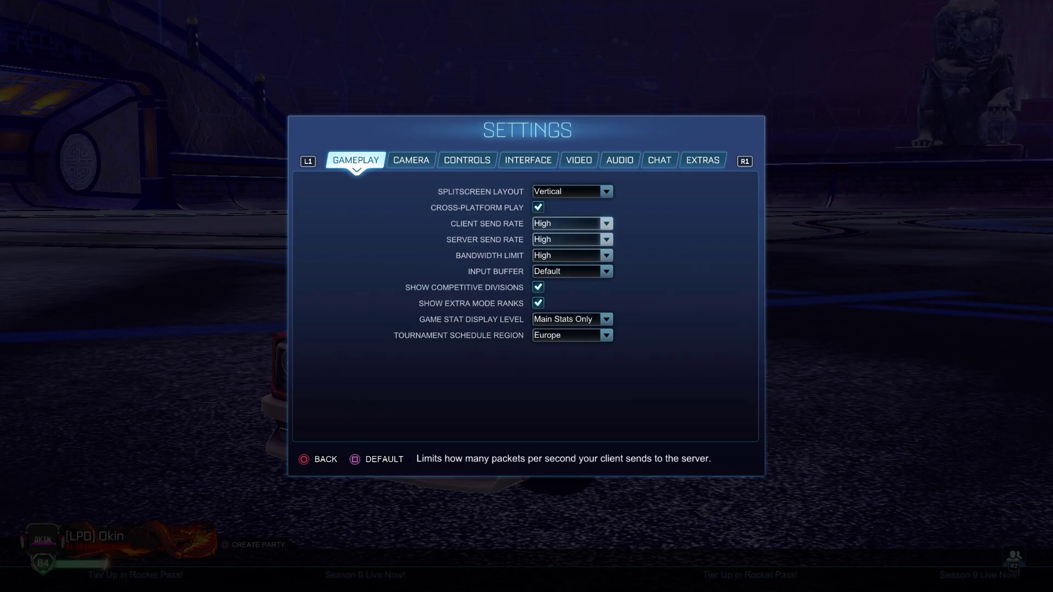
- Examine the Camera settings, from camera shake and field of view to swivel and transition speed
key(e)
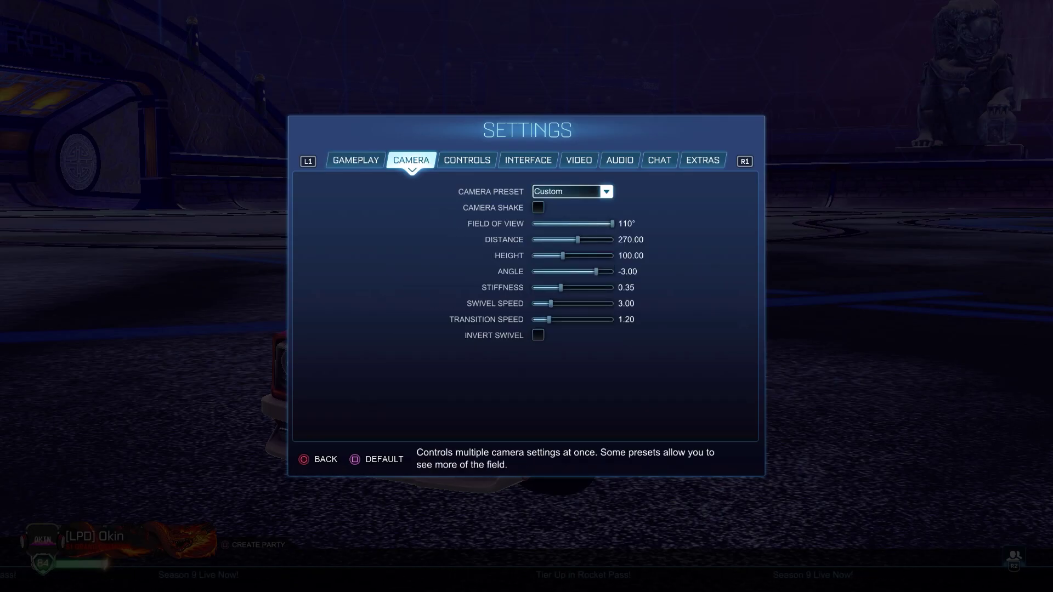
key(Down)
key(Down)
key(Down)
key(Down)
key(Down)
key(Down)
key(Down)
key(Down)
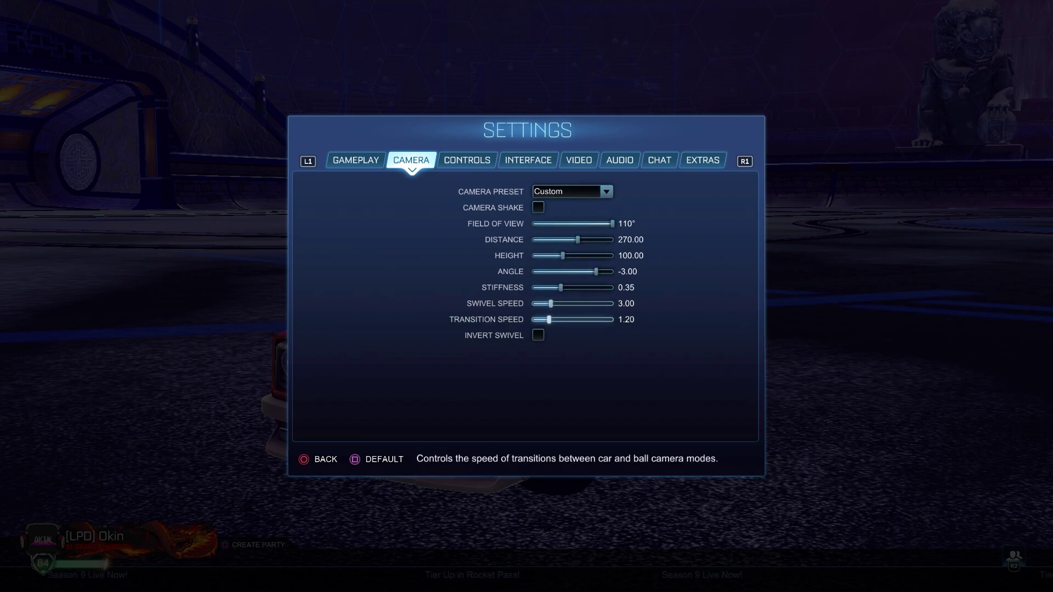
key(Up)
key(Up)
key(Up)
key(Up)
key(Up)
key(Up)
key(Up)
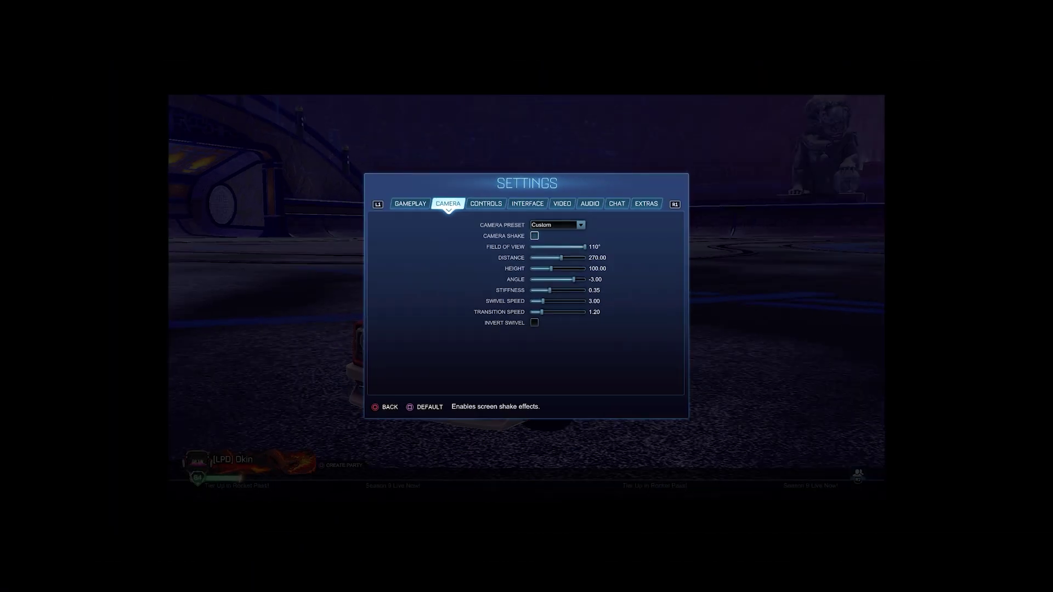
- Examine the Controls settings for steering sensitivity, aerial sensitivity, controller deadzone and dodge deadzone
key(e)
key(Down)
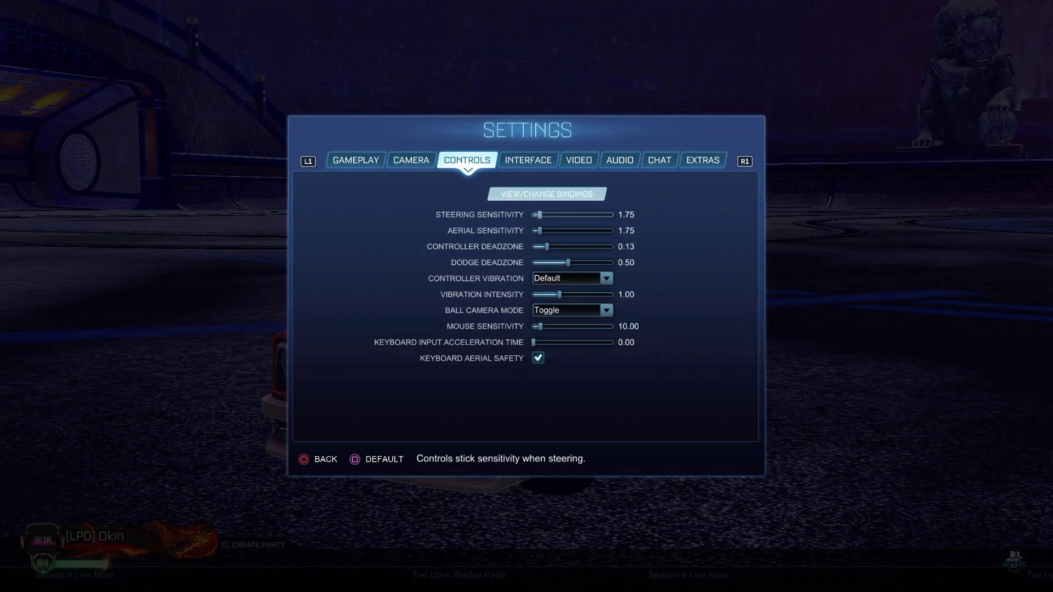
key(Down)
key(Up)
key(Down)
key(Down)
key(Down)
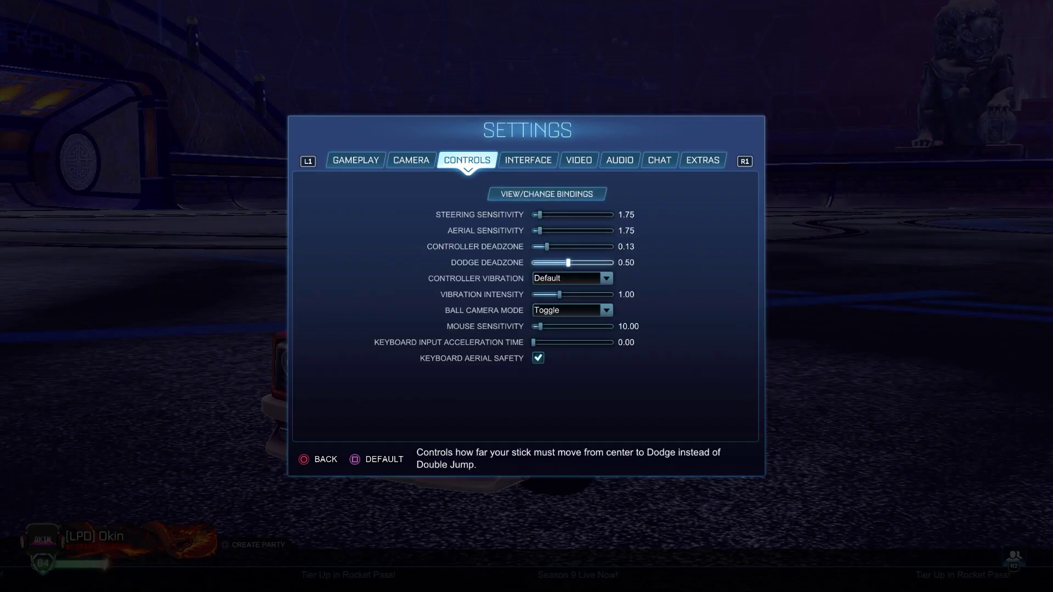
key(Up)
key(Up)
key(Up)
key(Down)
key(Down)
key(Down)
key(Up)
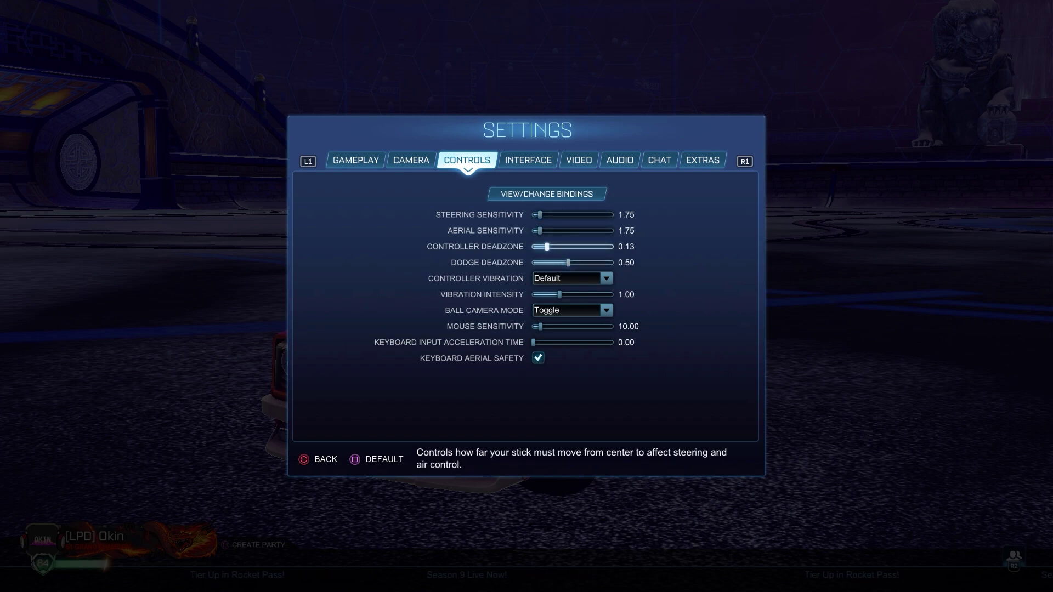
key(Down)
key(Up)
key(Up)
key(Up)
key(Down)
key(Up)
key(Down)
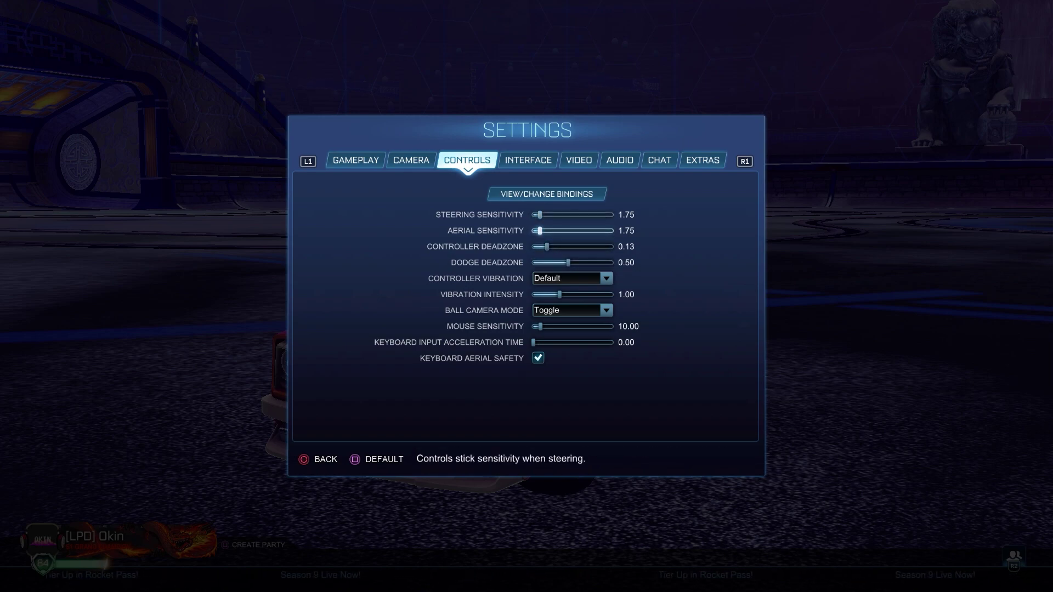
key(Up)
key(Down)
key(Up)
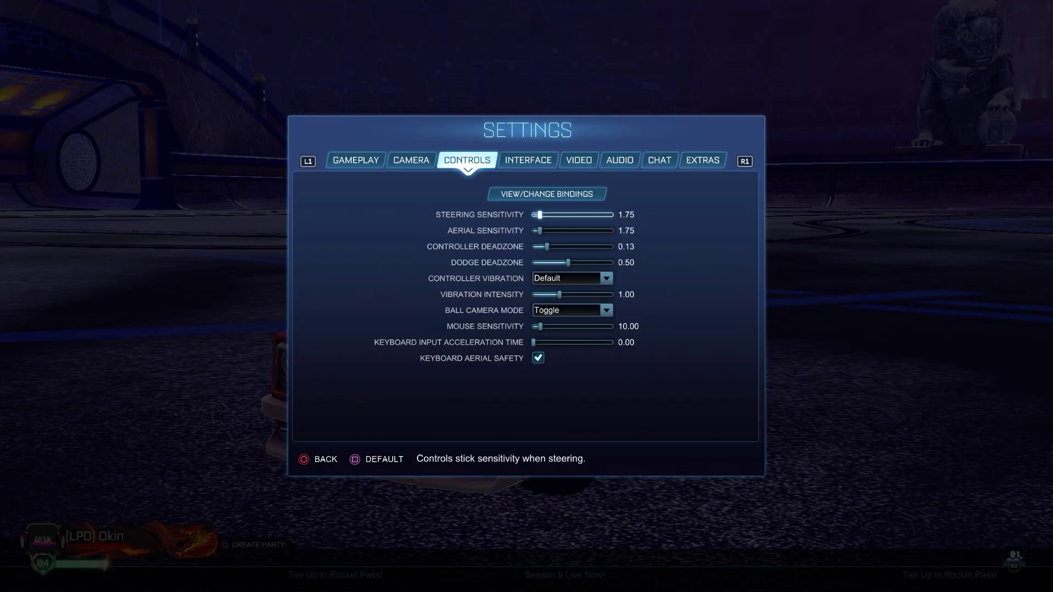
- Try a higher steering sensitivity and restore it to 1.75
key(Down)
key(Up)
key(Down)
key(Up)
key(Right)
key(Right)
key(Right)
key(Right)
key(Right)
key(Left)
key(Left)
- Compare the steering and aerial sensitivity values with the controller deadzone and dodge deadzone values
key(Down)
key(Down)
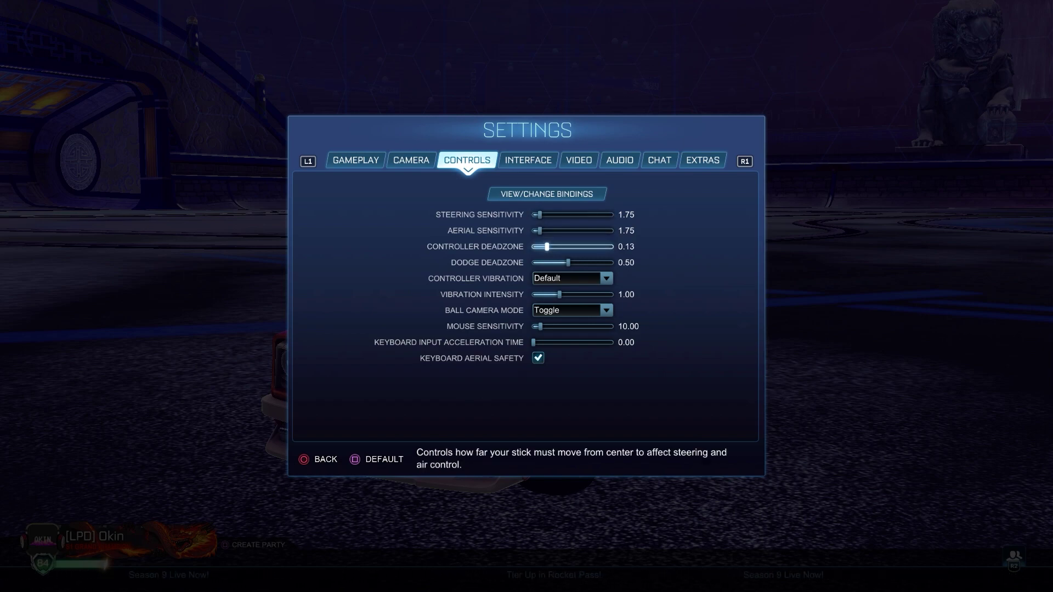
key(Up)
key(Up)
key(Down)
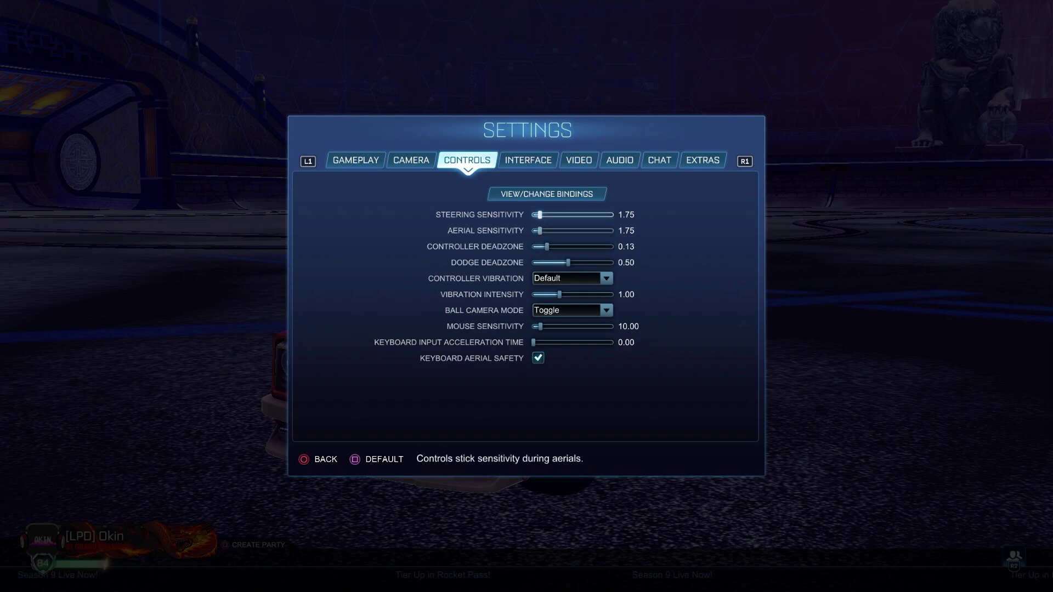
key(Up)
key(Down)
key(Up)
key(Down)
key(Down)
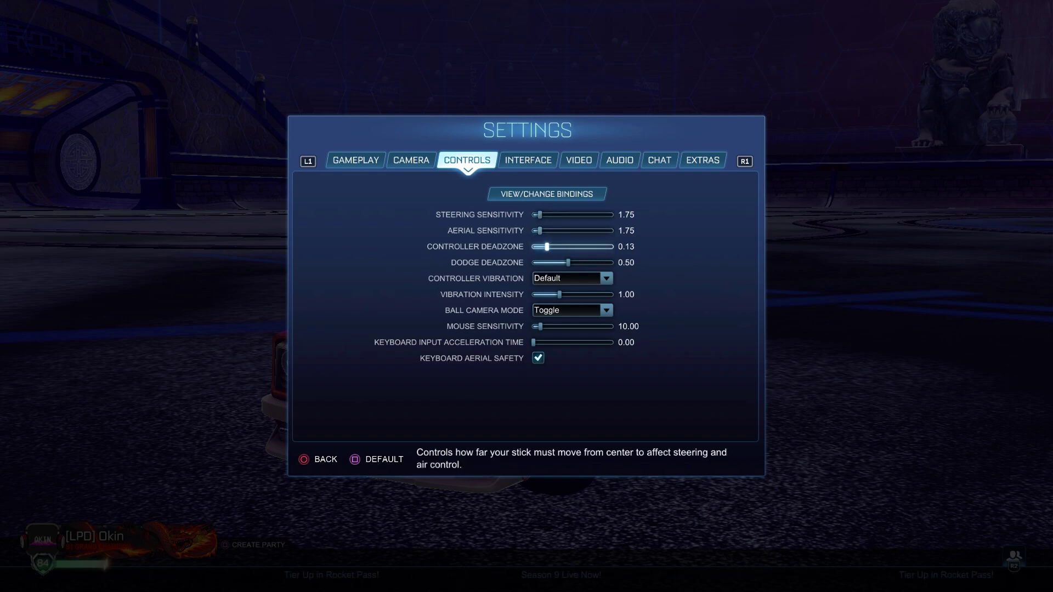
key(Up)
key(Up)
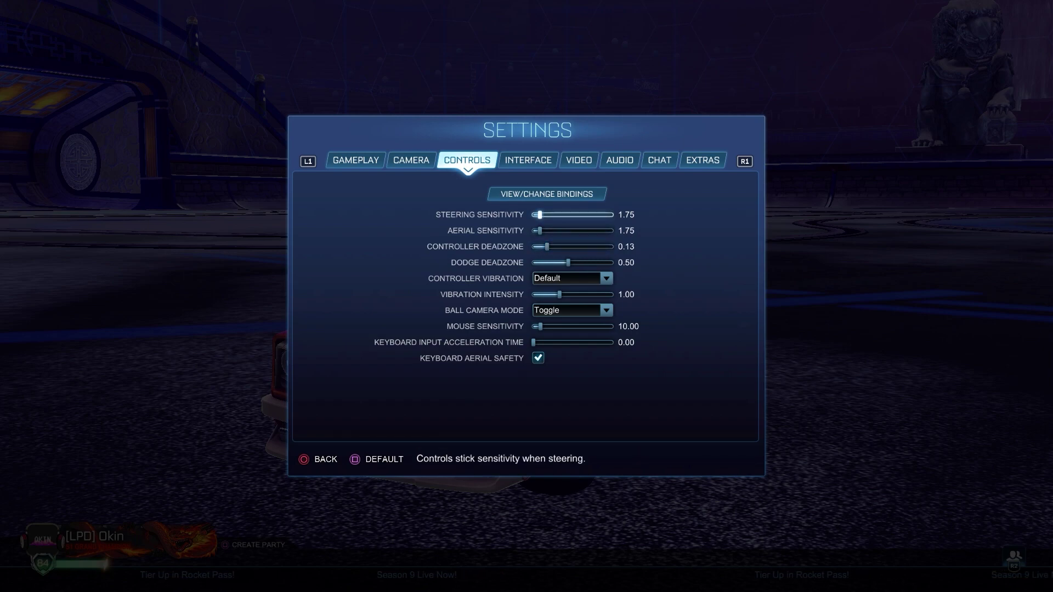
key(Down)
key(Up)
key(Down)
key(Down)
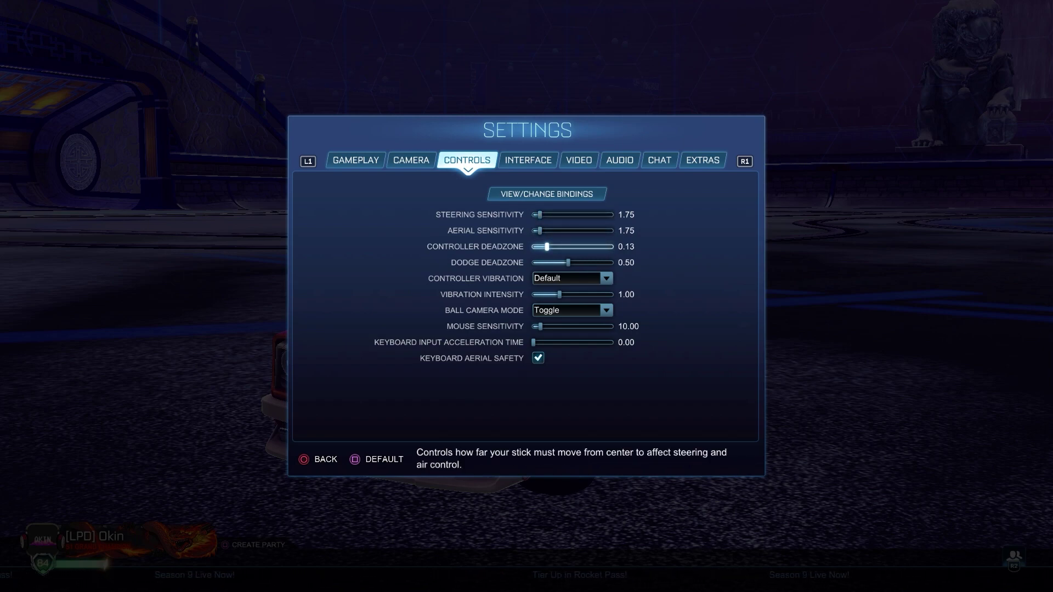
key(Down)
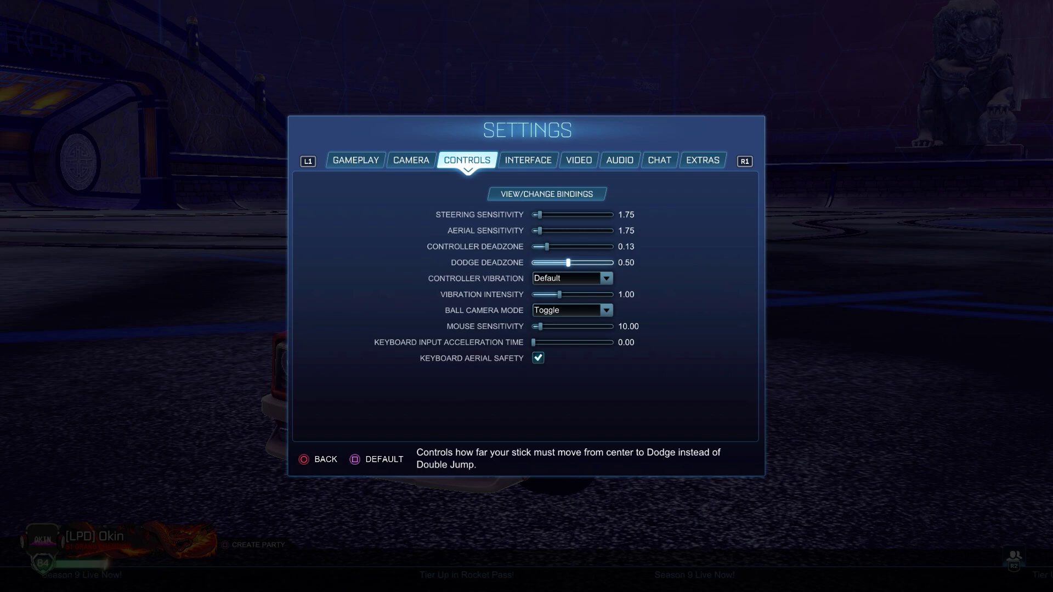
- Examine the Interface settings for color blind mode, forced default team colors and notifications during gameplay
key(Tab)
key(Down)
key(Down)
key(Down)
key(Down)
key(Down)
key(Down)
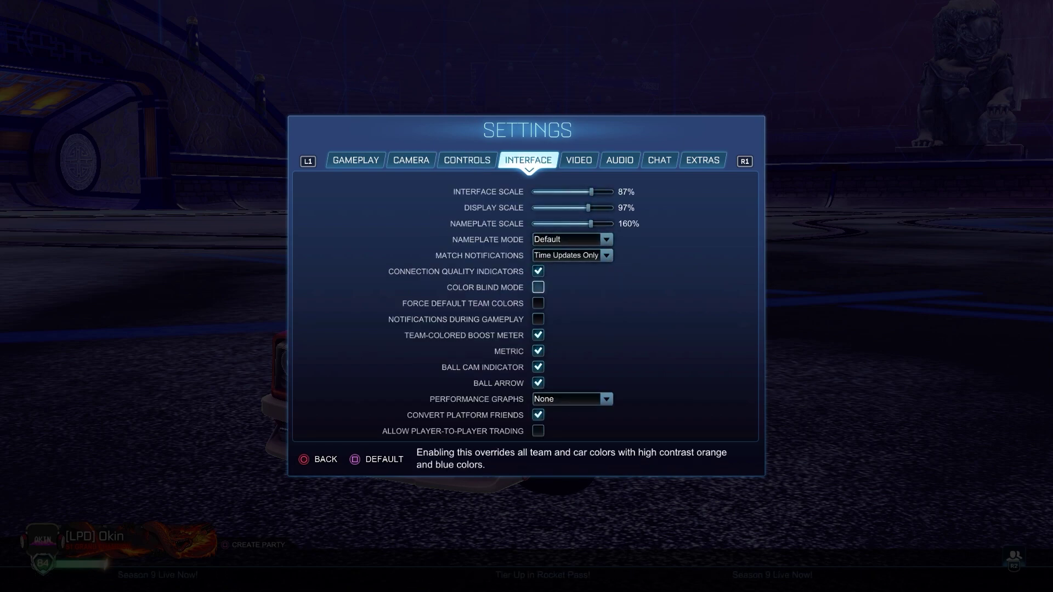
key(Down)
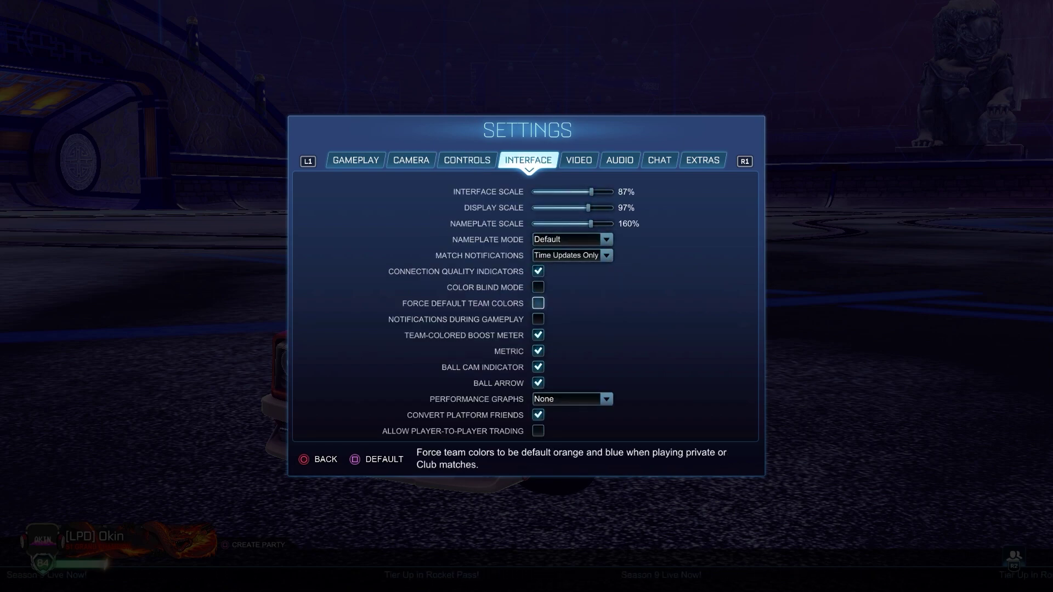
key(Down)
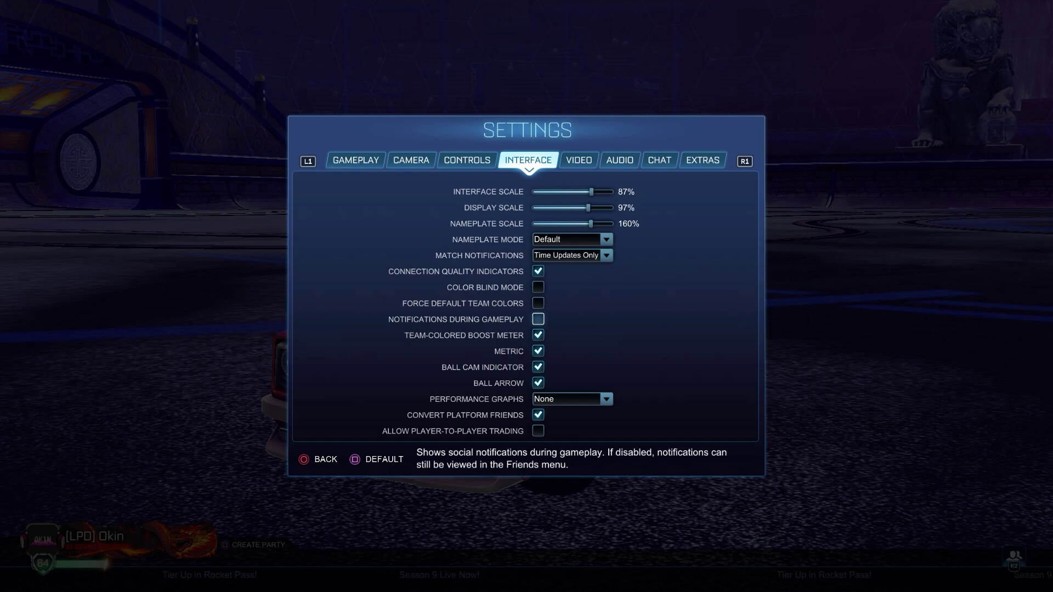
- View the available match notification filters and keep Time Updates Only
key(Up)
key(Up)
key(Up)
key(Up)
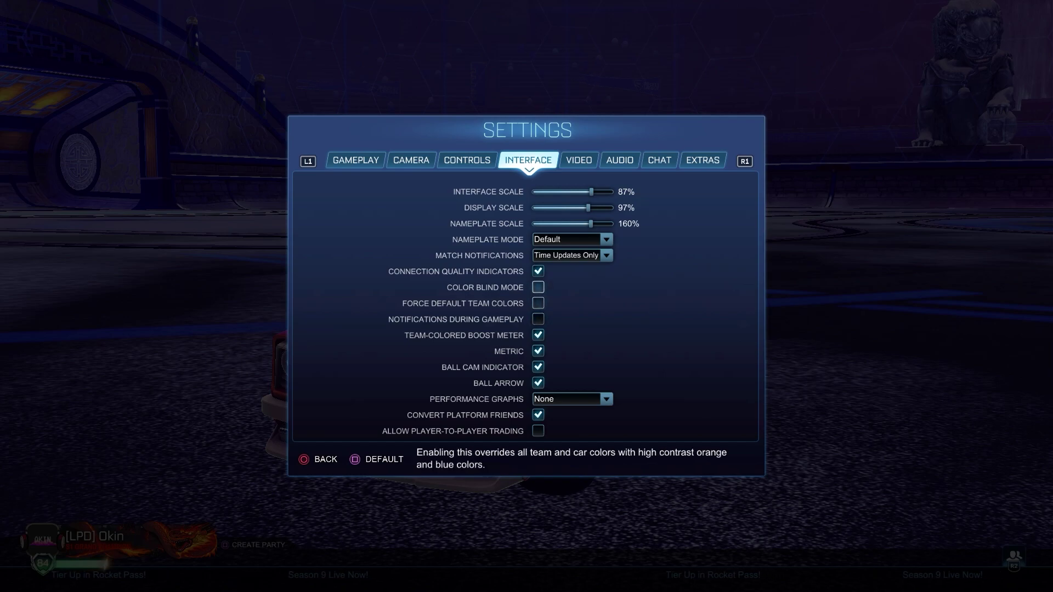
key(Return)
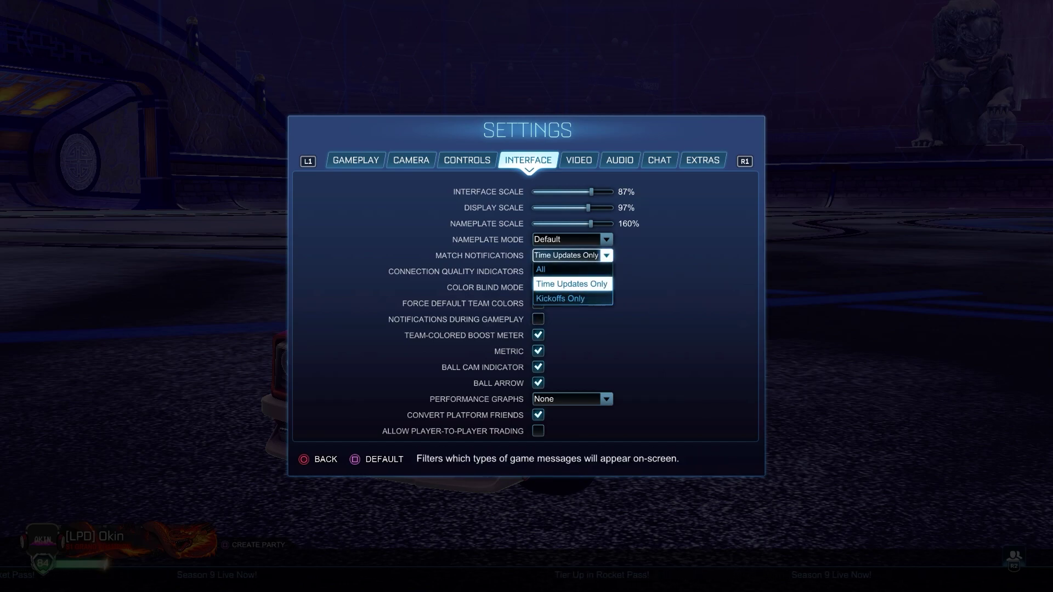
key(Return)
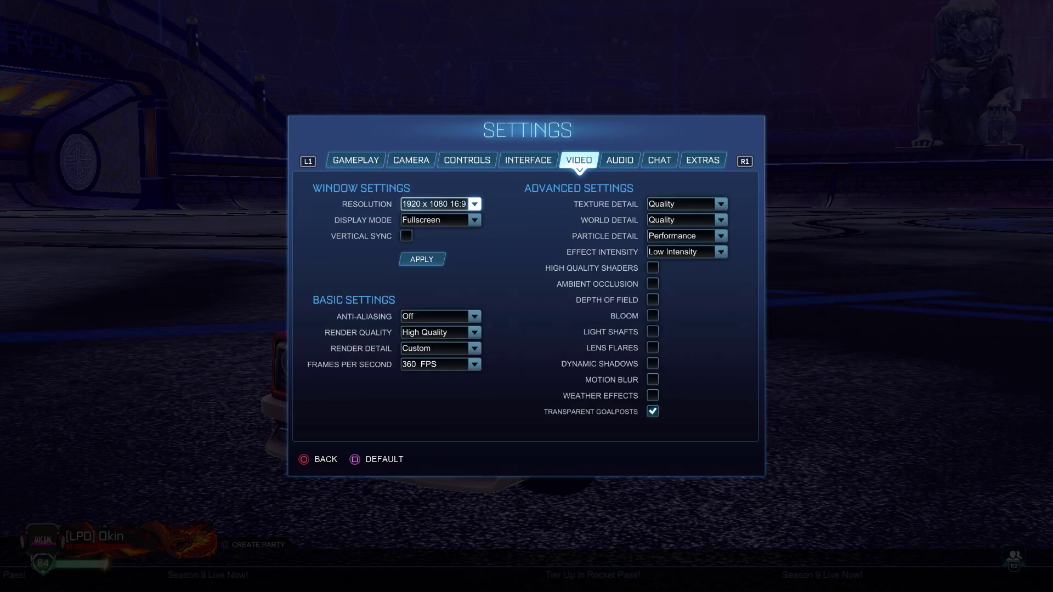
- Examine the window, basic and advanced Video settings, including render detail, effect intensity and resolution
key(Down)
key(Down)
key(Down)
key(Down)
key(Down)
key(Down)
key(Down)
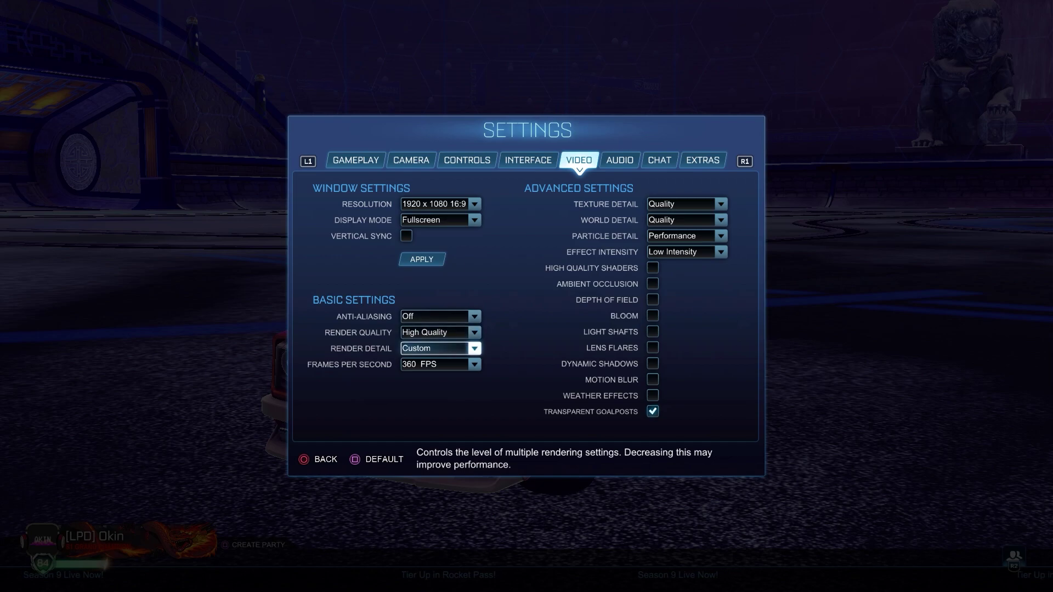
key(Right)
key(Down)
key(Up)
key(Up)
key(Up)
key(Up)
key(Up)
key(Up)
key(Up)
key(Up)
key(Up)
key(Up)
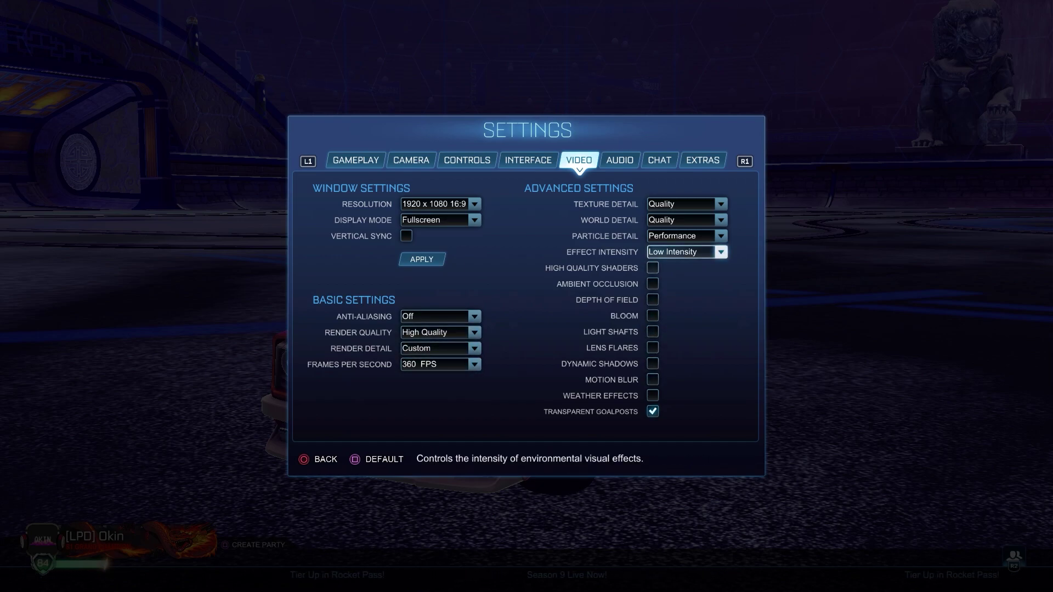
key(Up)
key(Left)
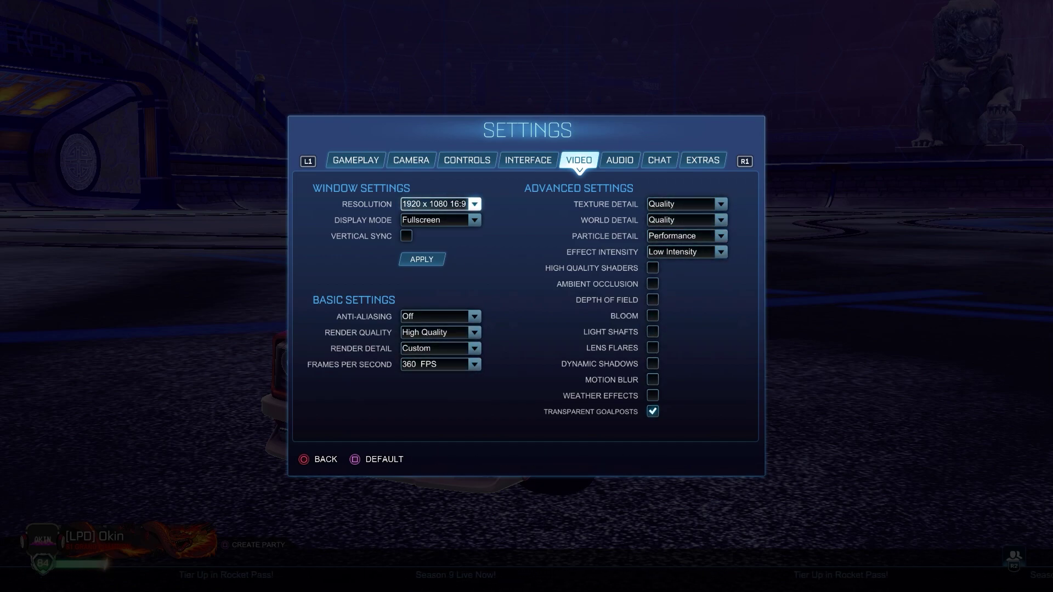
key(Down)
key(Up)
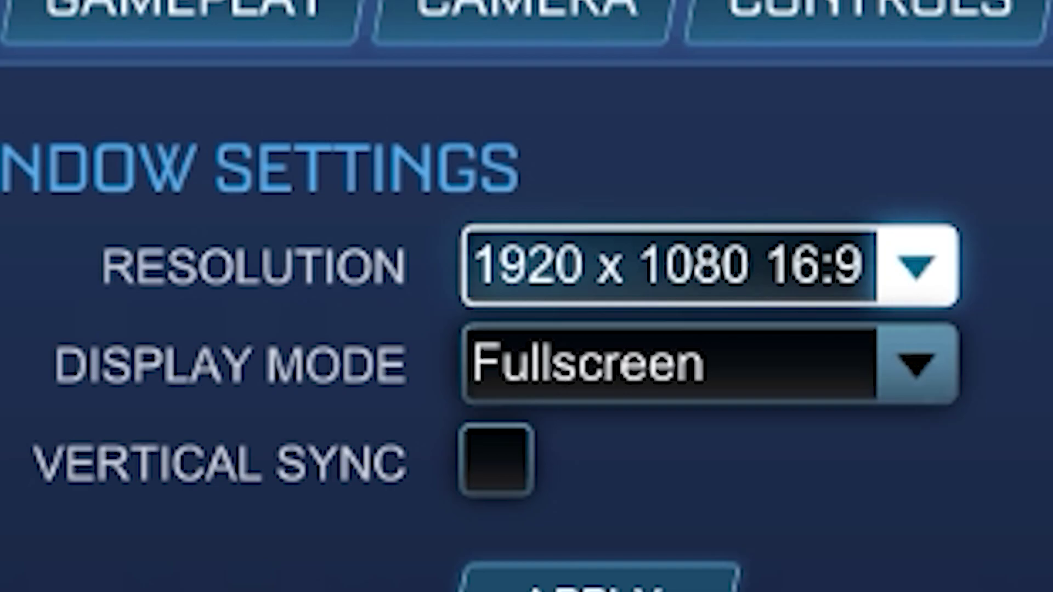
- View the available screen resolutions and keep 1920 x 1080 16:9
key(Return)
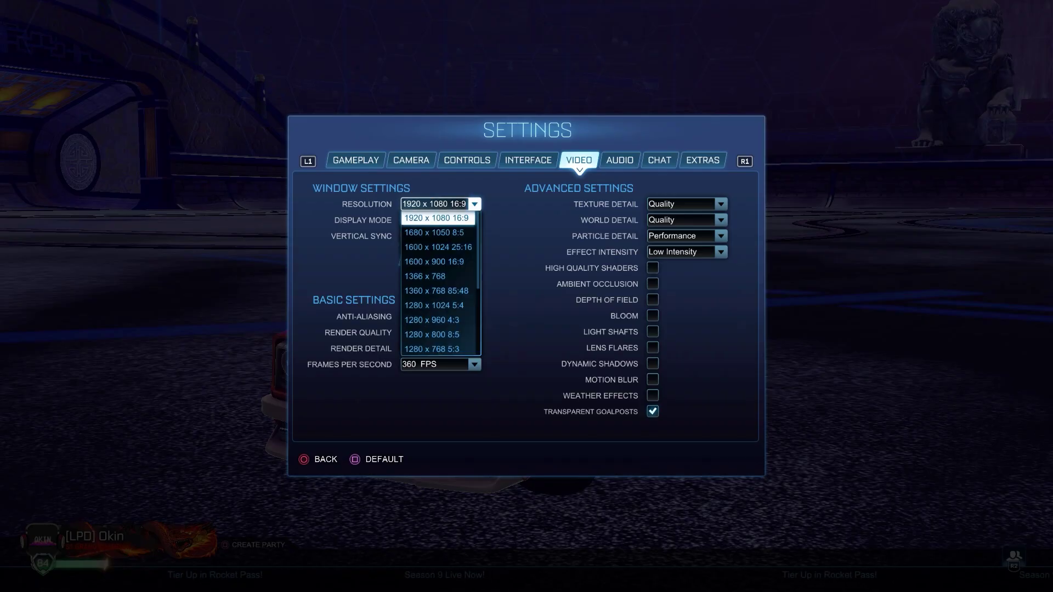
key(Escape)
key(Return)
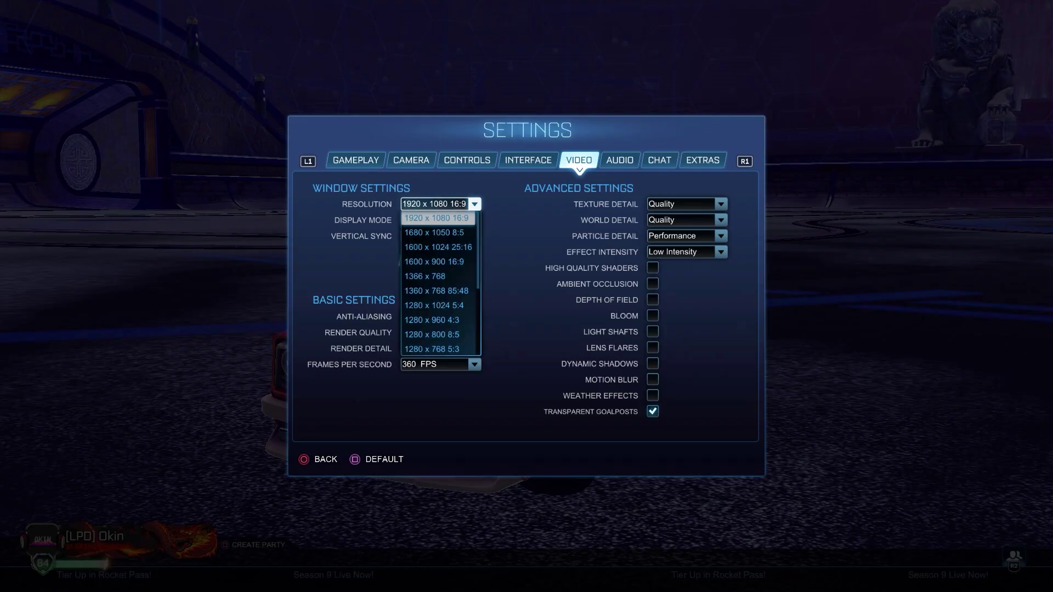
key(Return)
- View the display mode options Fullscreen, Windowed and Borderless, and keep Fullscreen
key(Down)
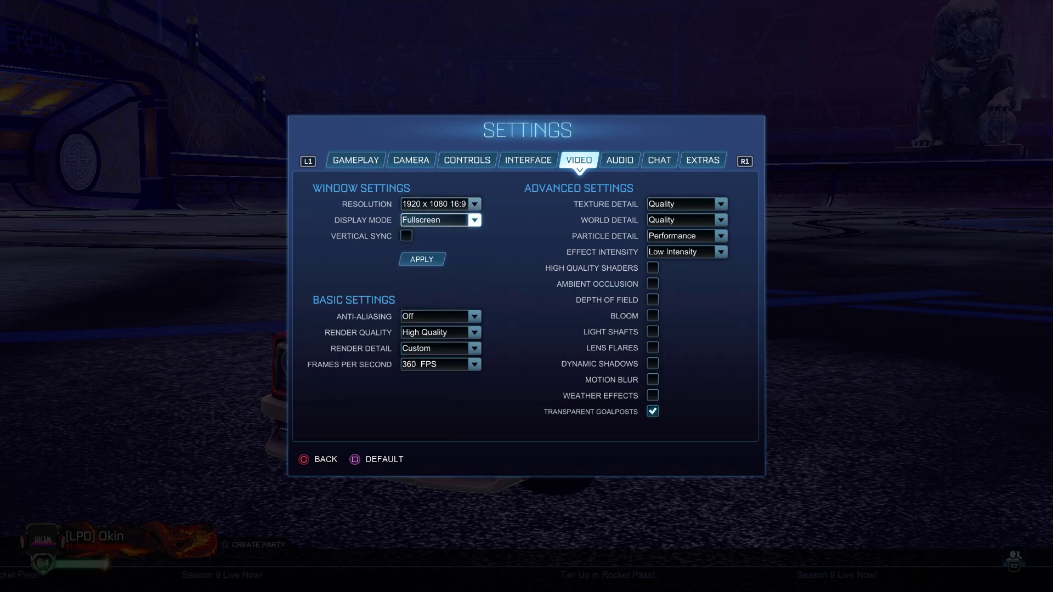
key(Return)
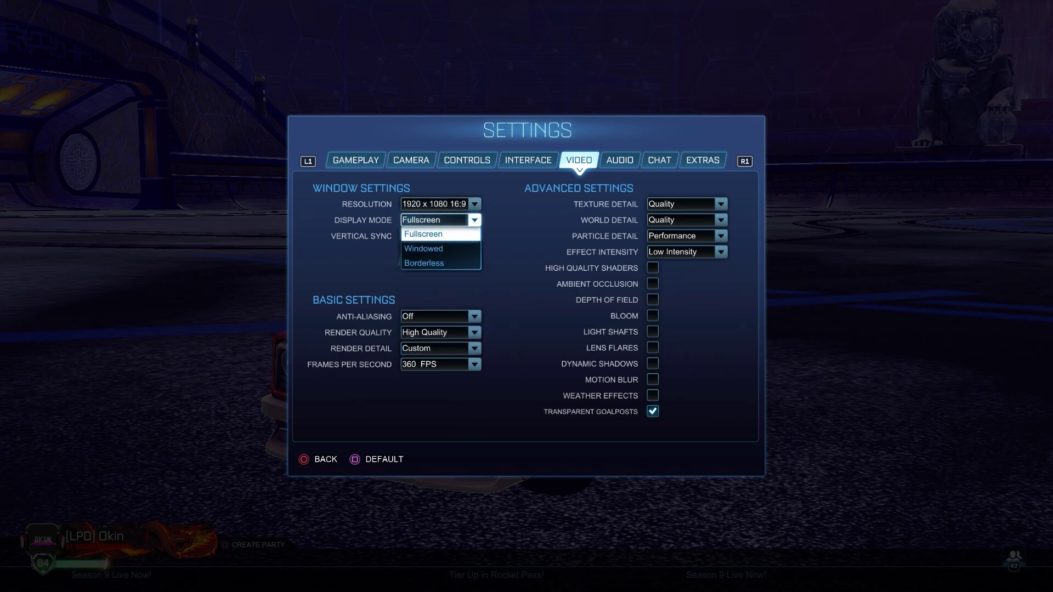
key(Down)
key(Down)
key(Up)
key(Down)
key(Up)
key(Up)
key(Return)
key(Return)
key(Down)
key(Down)
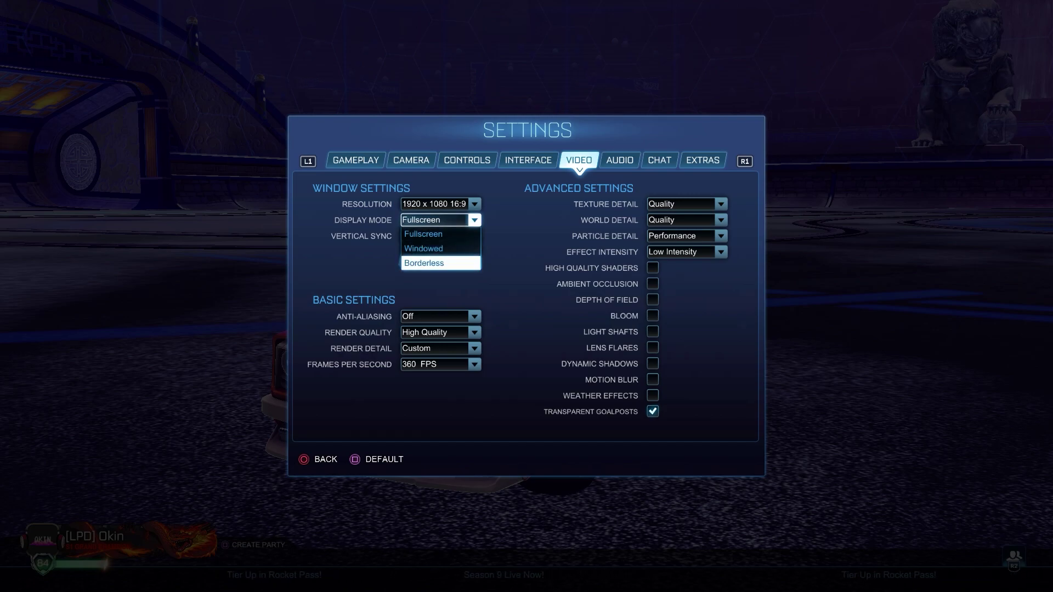
key(Up)
key(Up)
key(Down)
key(Down)
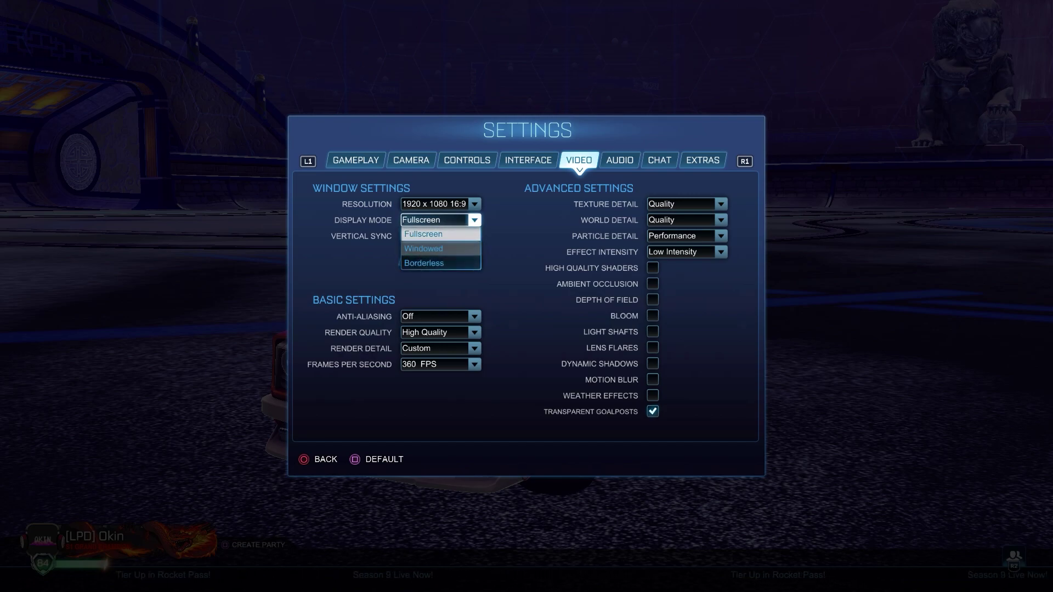
key(Up)
key(Up)
key(Down)
key(Down)
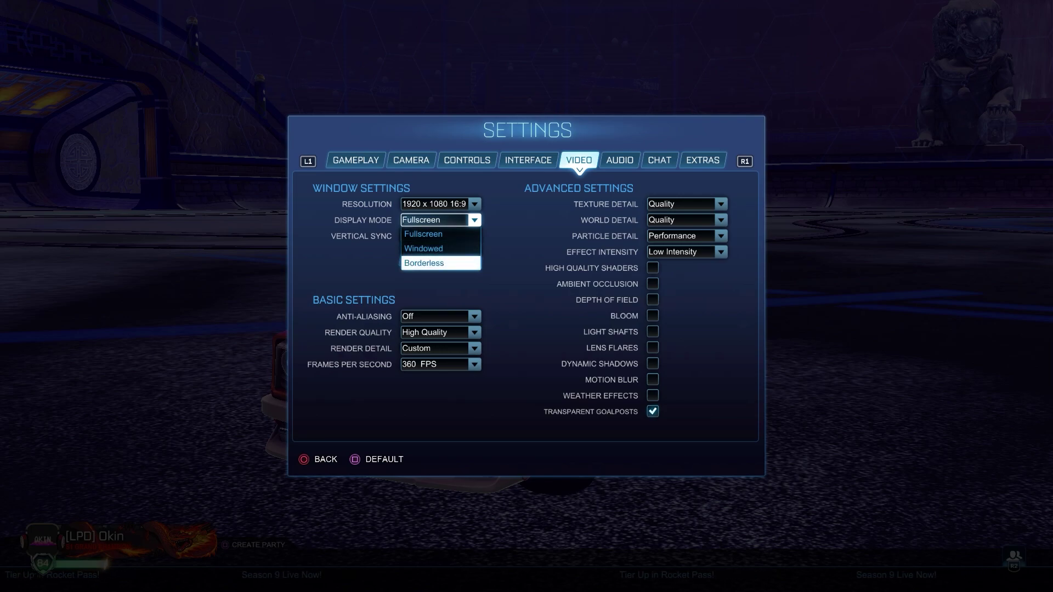
key(Up)
key(Up)
key(Down)
key(Down)
key(Up)
key(Down)
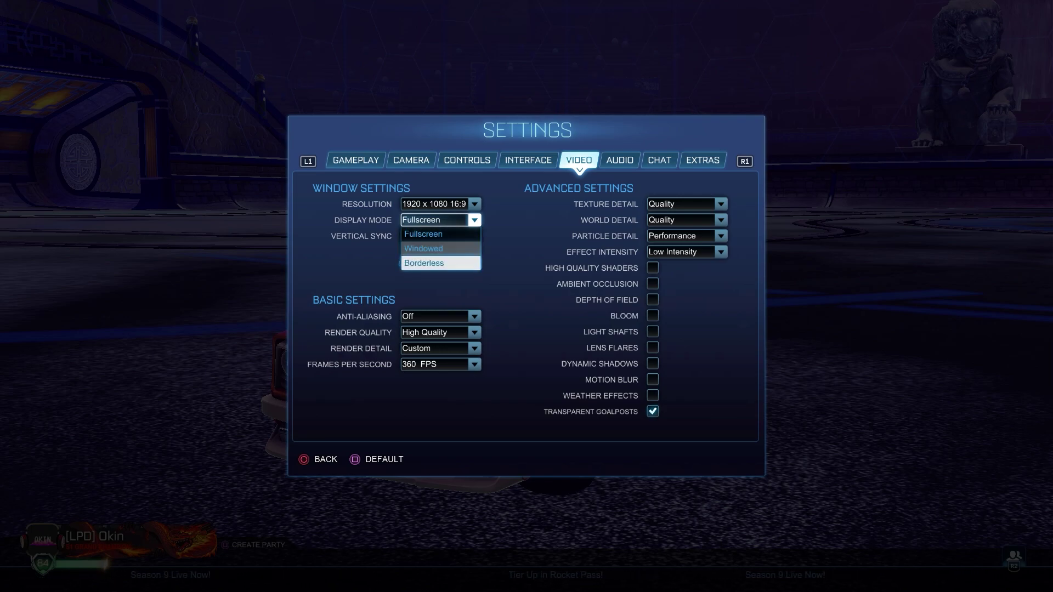
key(Up)
key(Up)
key(Down)
key(Up)
key(Return)
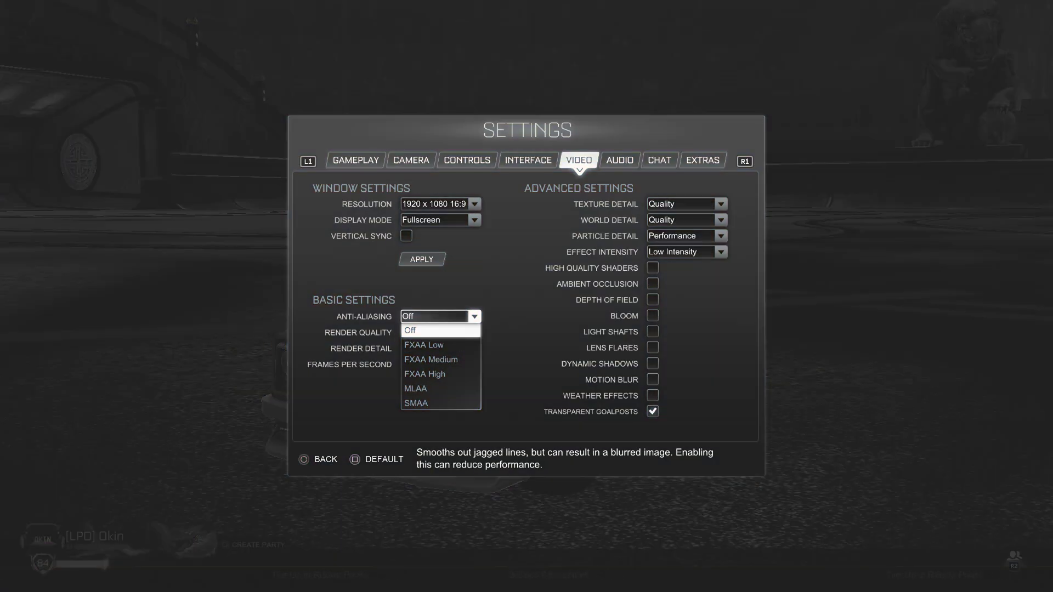
- View the anti-aliasing options in the basic video settings and keep Off
key(Down)
key(Down)
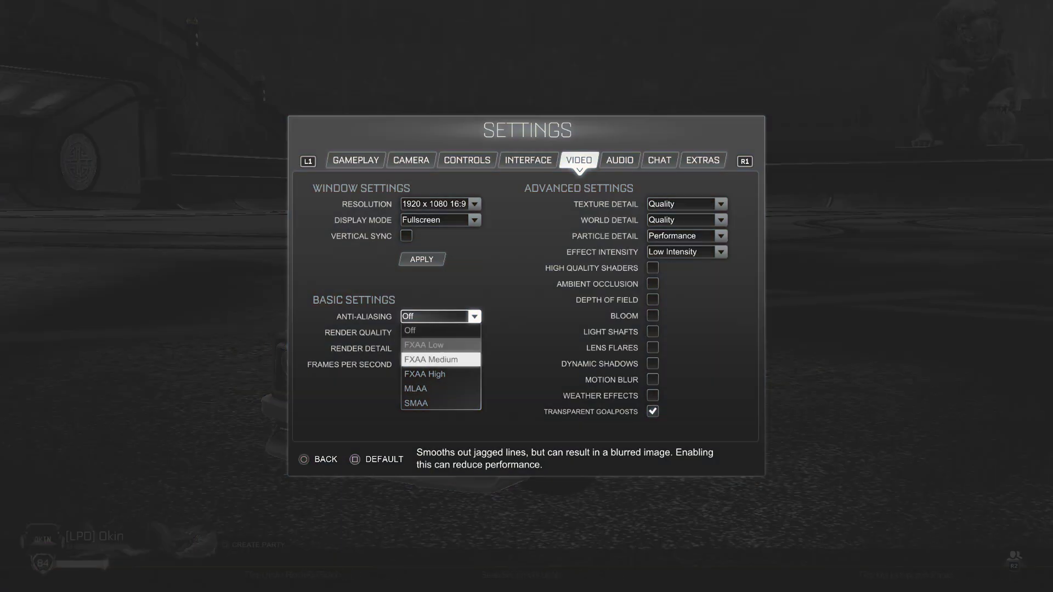
key(Up)
key(Up)
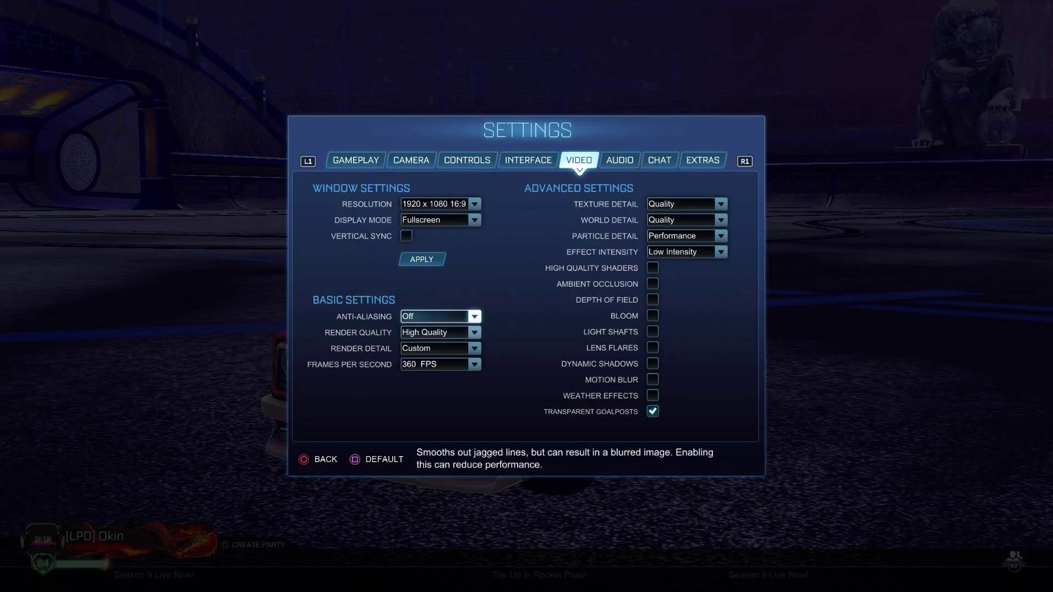
- Switch the render quality to Quality, and back to High Quality
key(Down)
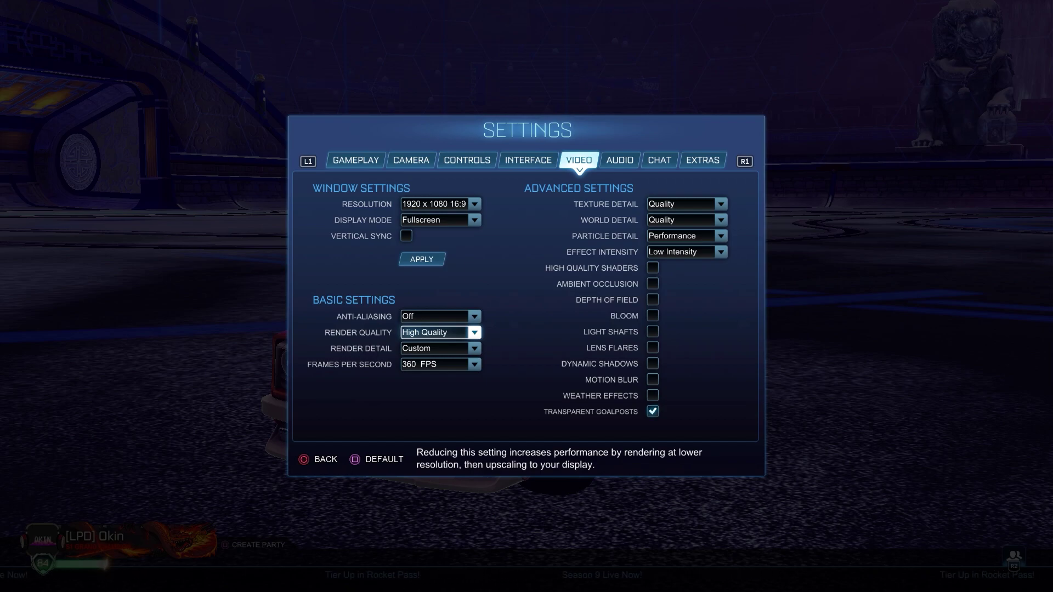
key(Return)
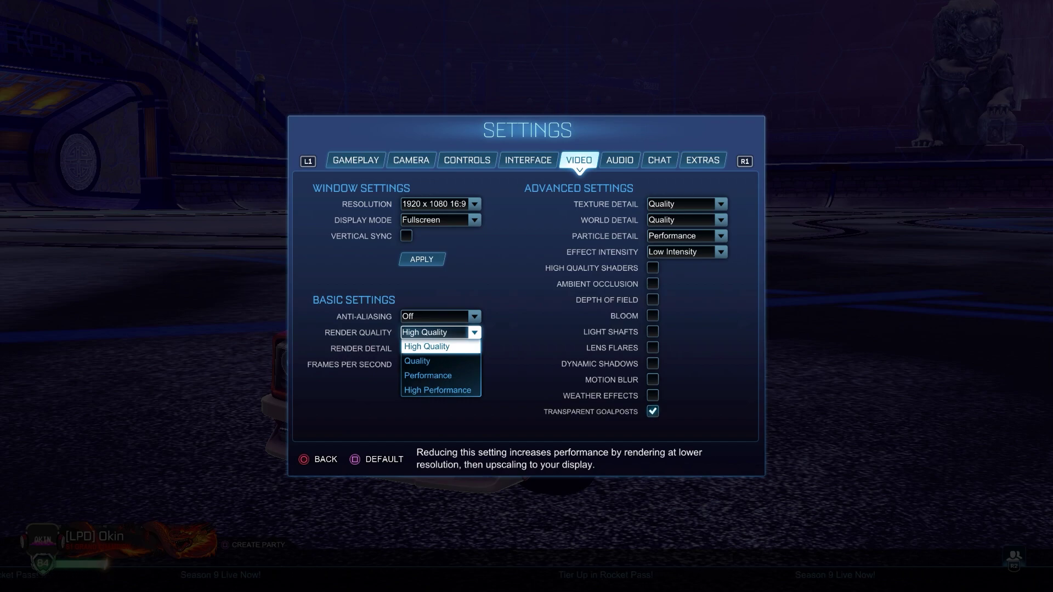
key(Down)
key(Up)
key(Down)
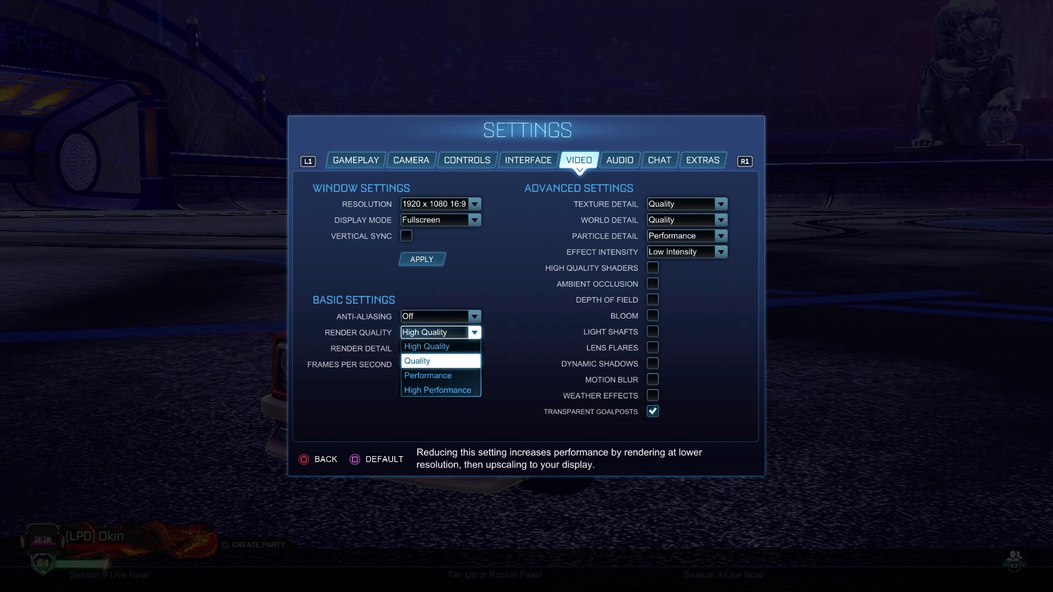
key(Return)
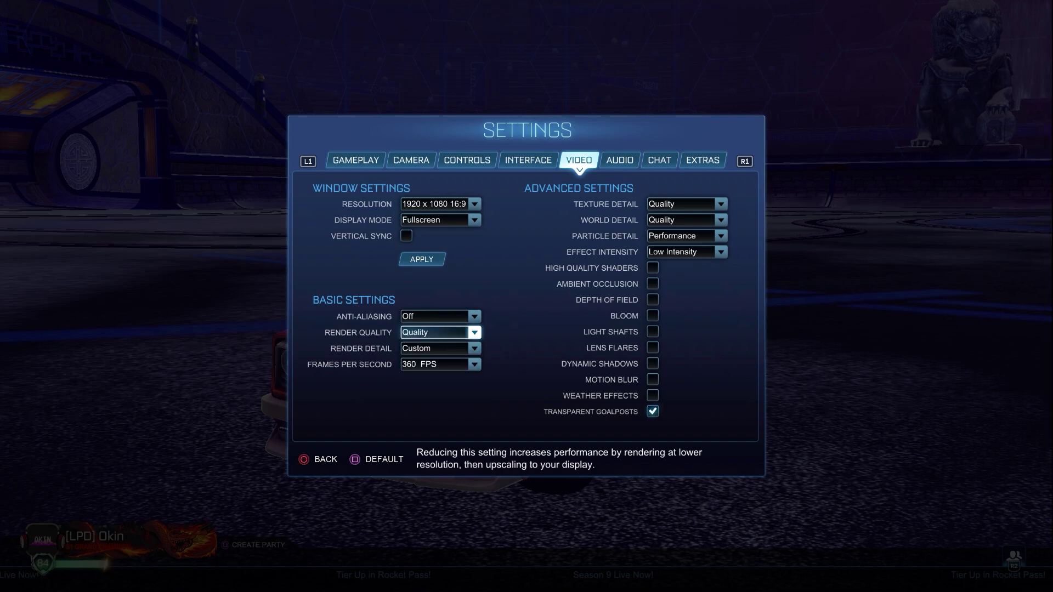
key(Return)
key(Up)
key(Return)
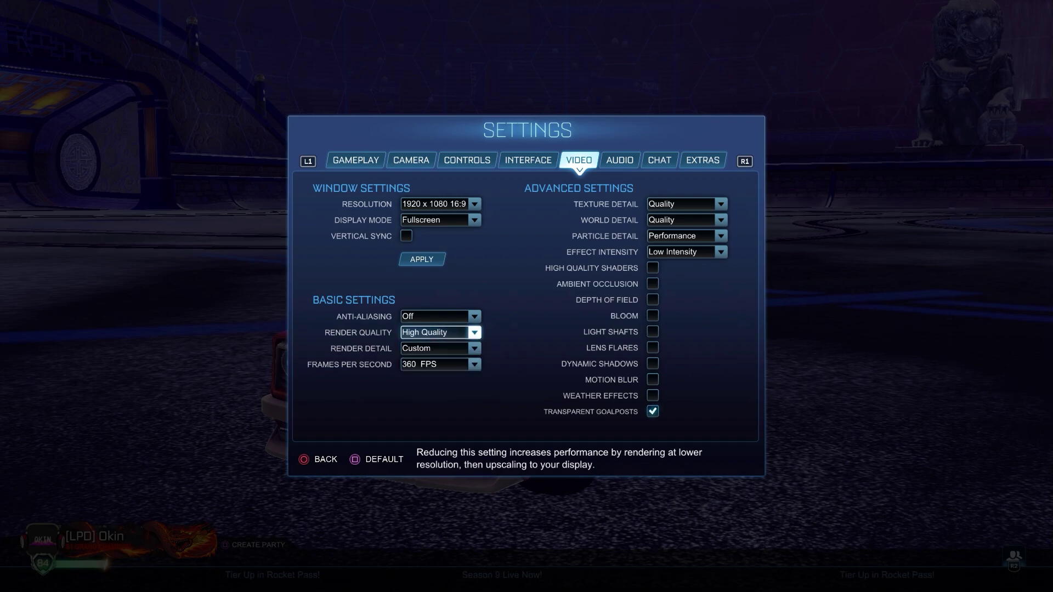
- Switch the frames per second limit to 144 FPS, and back to 360 FPS
key(Down)
key(Down)
key(Return)
key(Up)
key(Up)
key(Up)
key(Down)
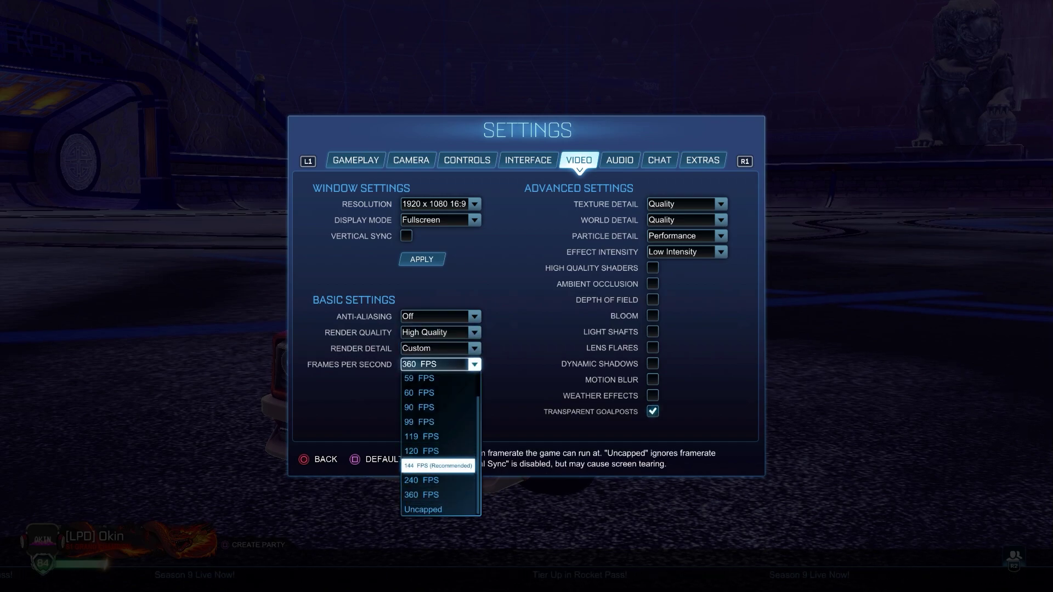
key(Return)
key(Return)
key(Down)
key(Down)
- Switch the frames per second limit to Uncapped, and return it to 360 FPS
key(Return)
key(Return)
key(Down)
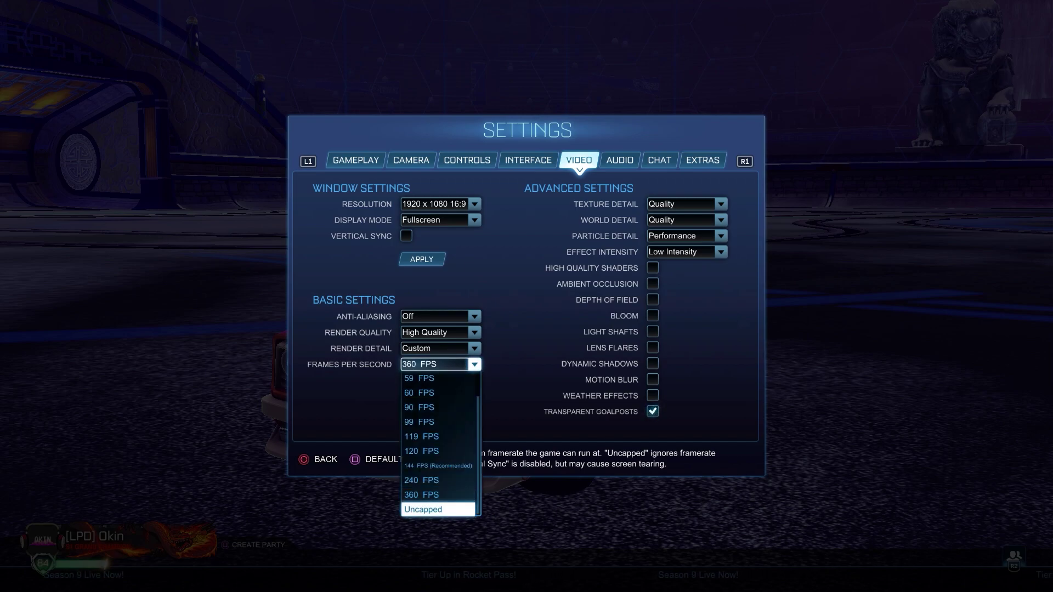
key(Up)
key(Return)
key(Return)
key(Down)
key(Return)
key(Return)
key(Up)
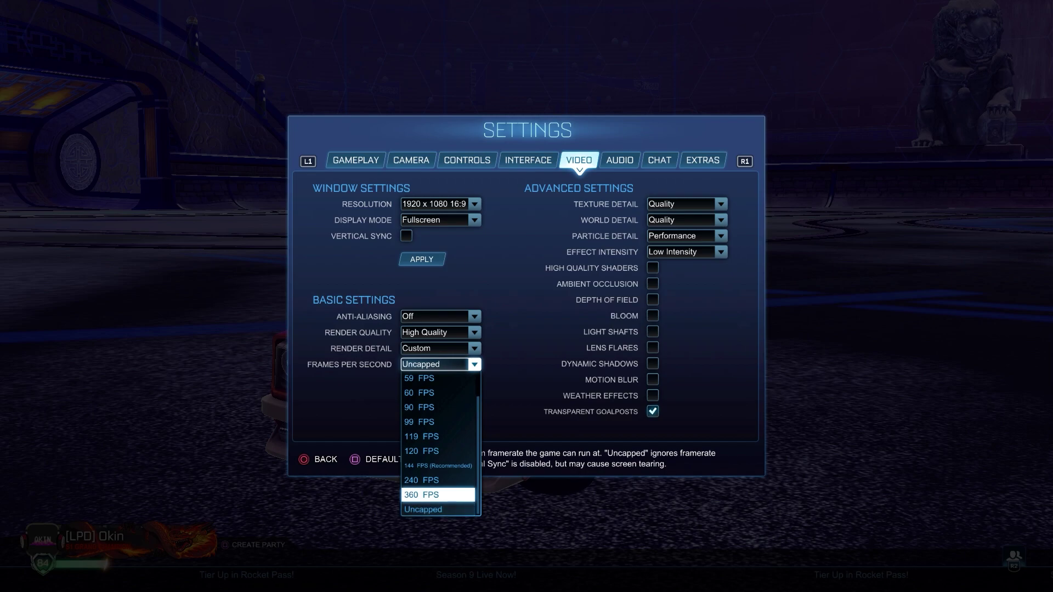
- Set the texture detail to High Performance and the world detail to Performance
key(Return)
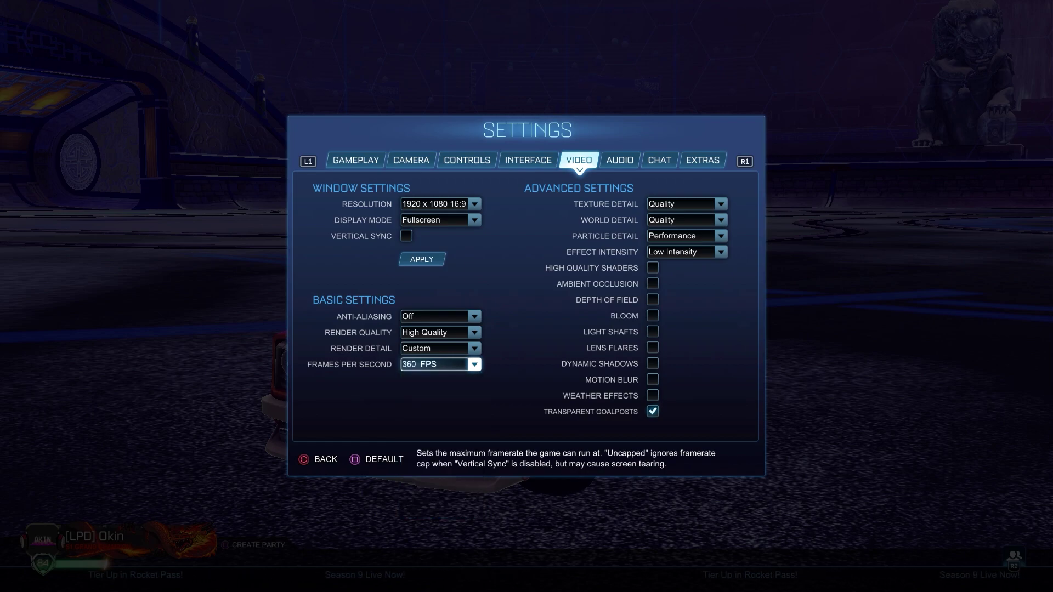
key(Right)
key(Return)
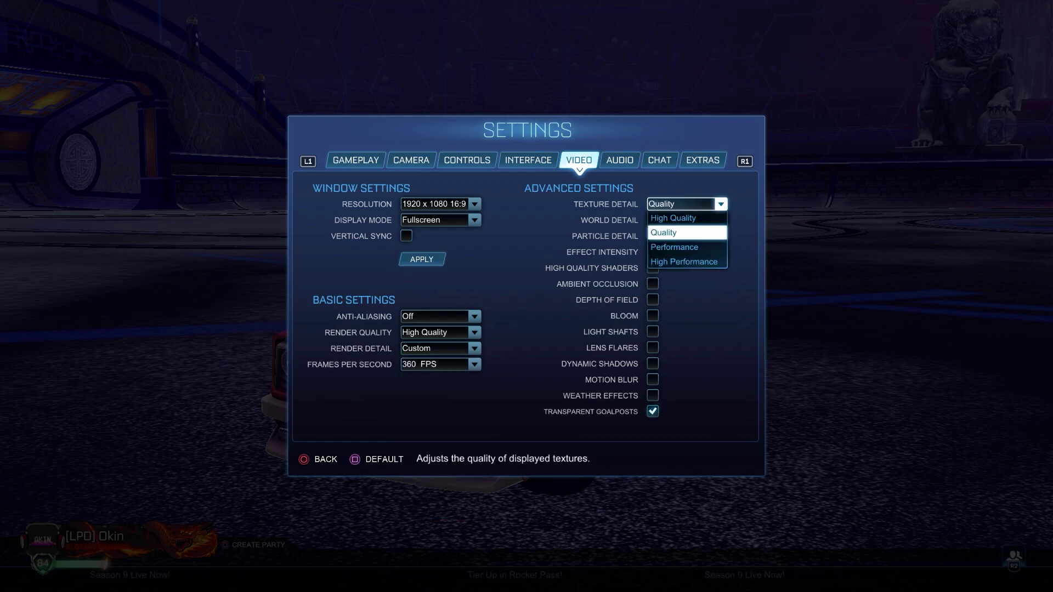
key(Down)
key(Down)
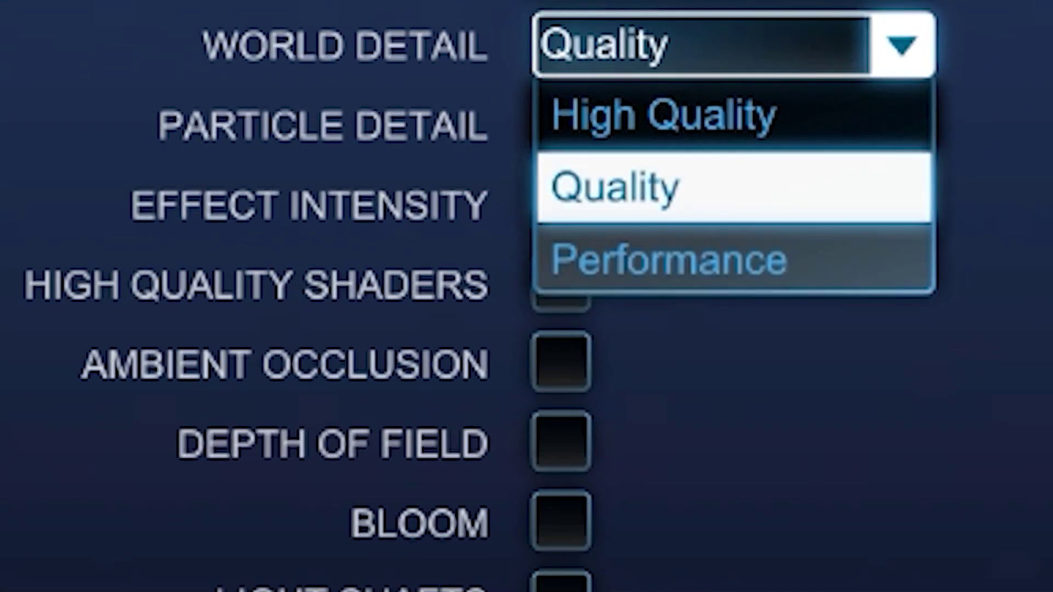
key(Down)
key(Return)
- Review the world detail, particle detail and effect intensity options, keeping Performance for both details and Low Intensity for effects
key(Down)
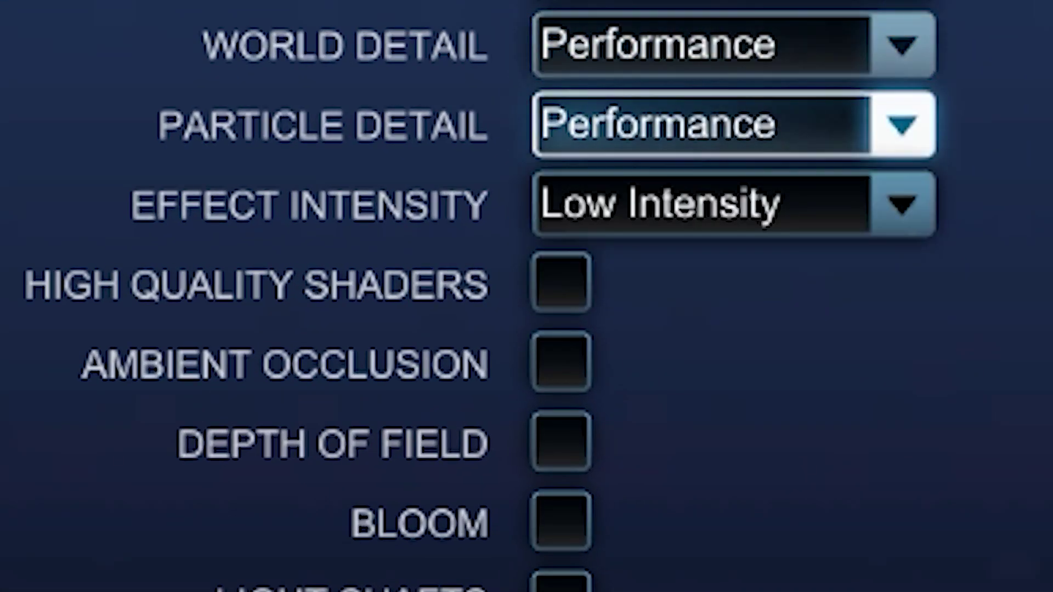
key(Return)
key(Return)
key(Down)
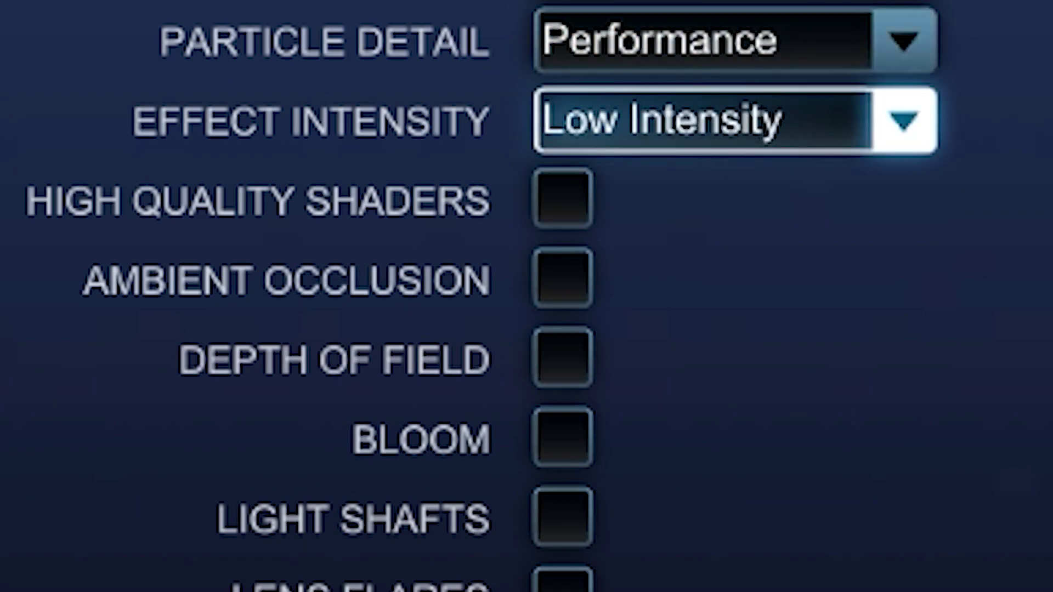
key(Return)
key(Return)
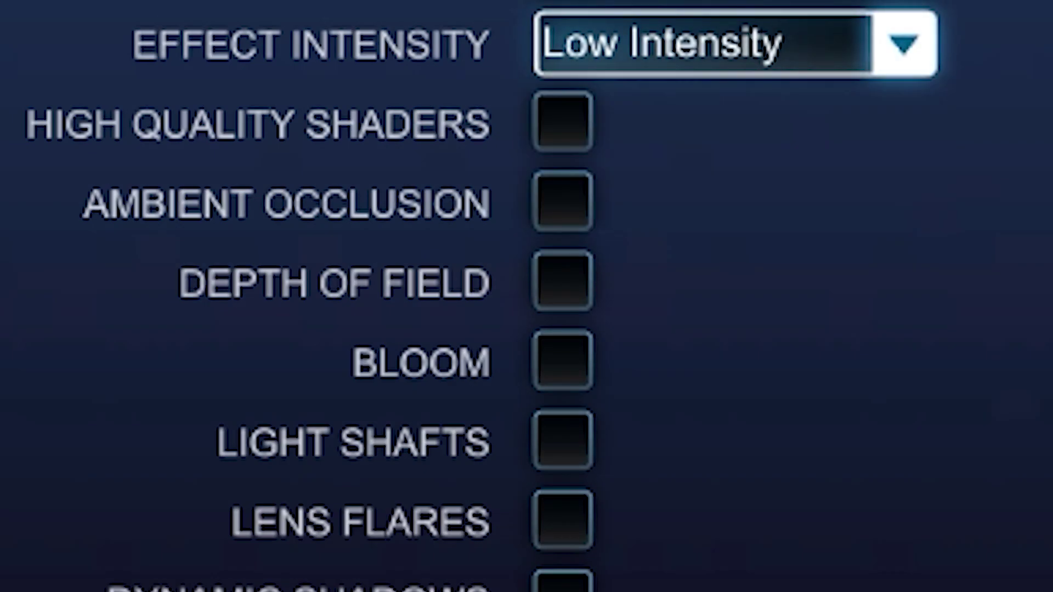
key(Up)
key(Up)
key(Up)
key(Return)
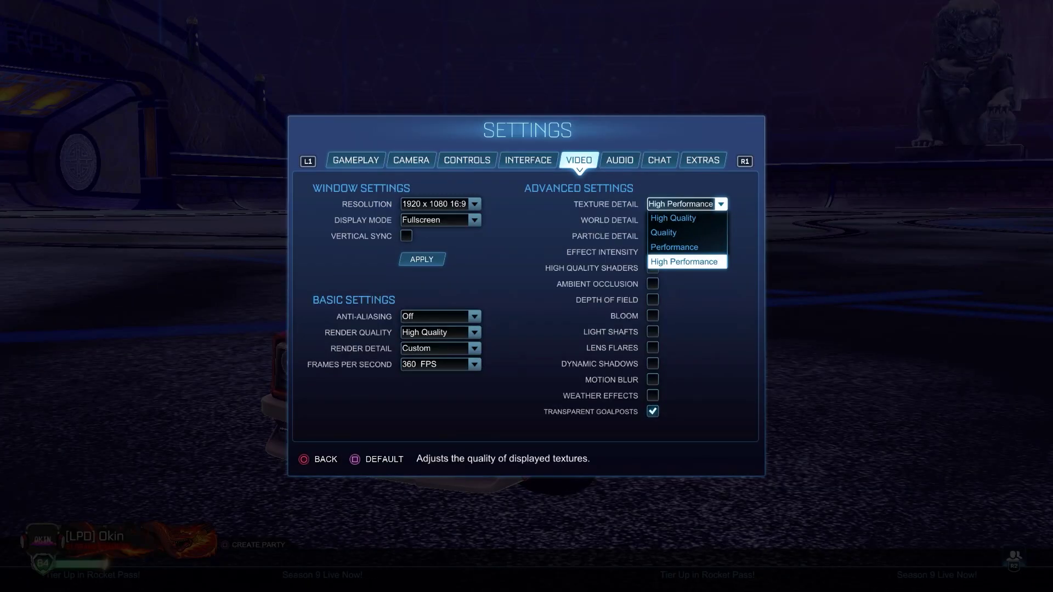
key(Return)
key(Down)
key(Return)
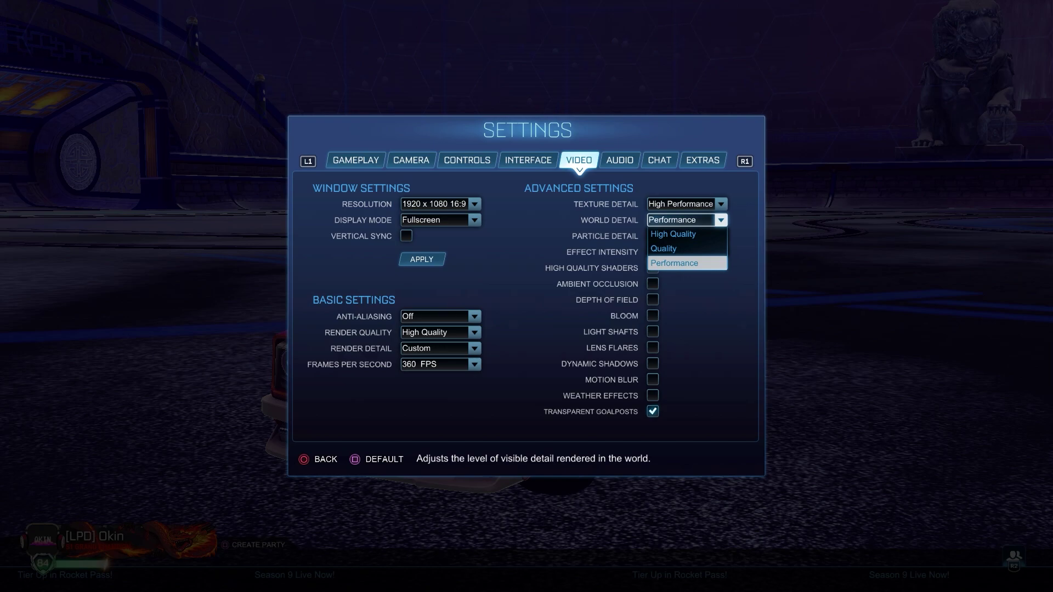
key(Return)
key(Down)
key(Return)
key(Return)
key(Down)
key(Return)
key(Return)
key(Up)
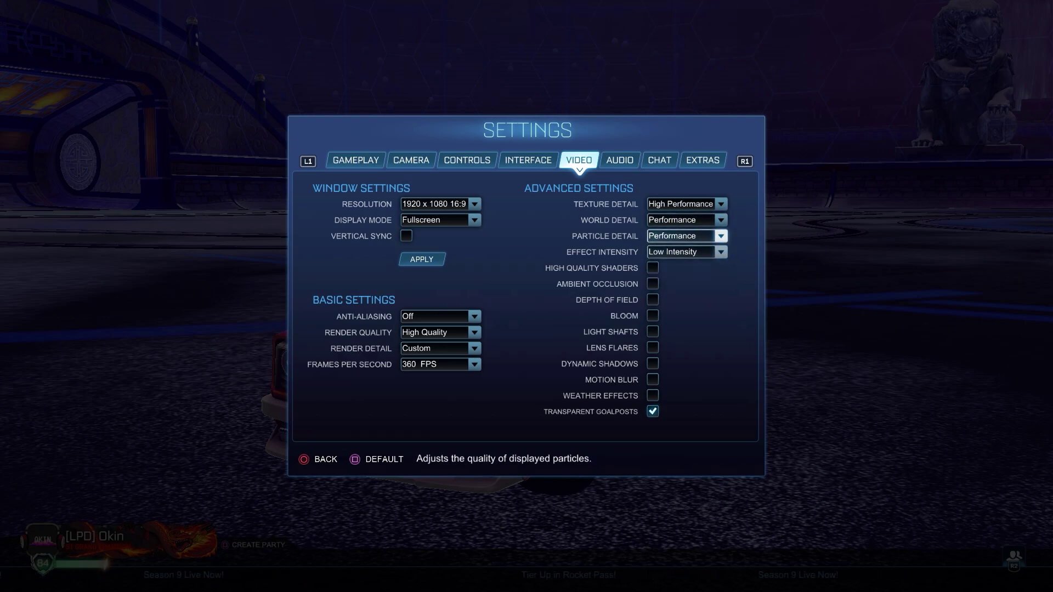
key(Up)
key(Up)
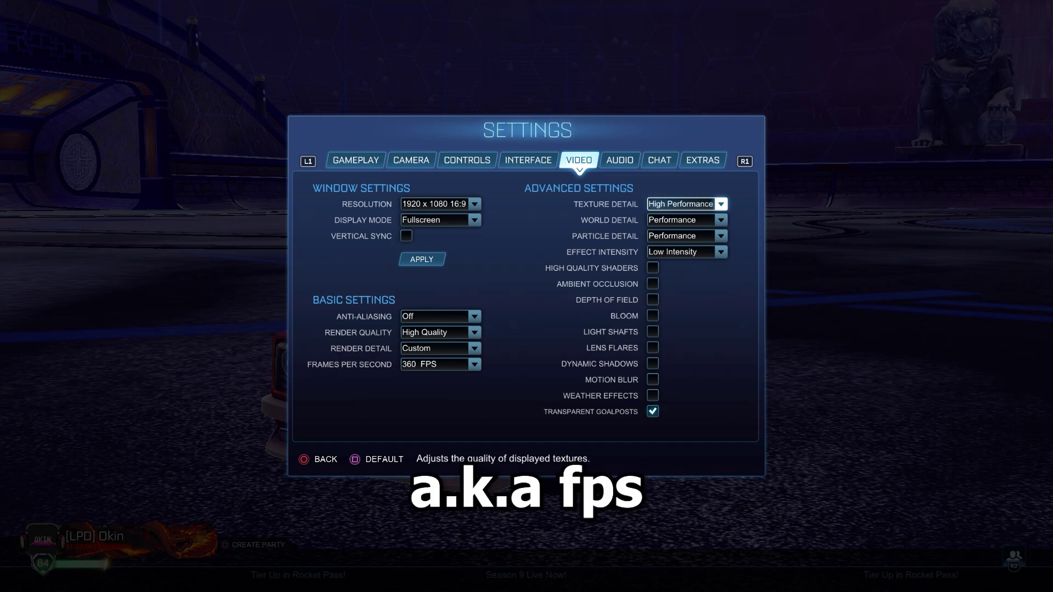
- Examine the advanced visual effect toggles, including light shafts, lens flares and transparent goalposts
key(Down)
key(Down)
key(Down)
key(Down)
key(Down)
key(Down)
key(Up)
key(Up)
key(Down)
key(Down)
key(Down)
key(Down)
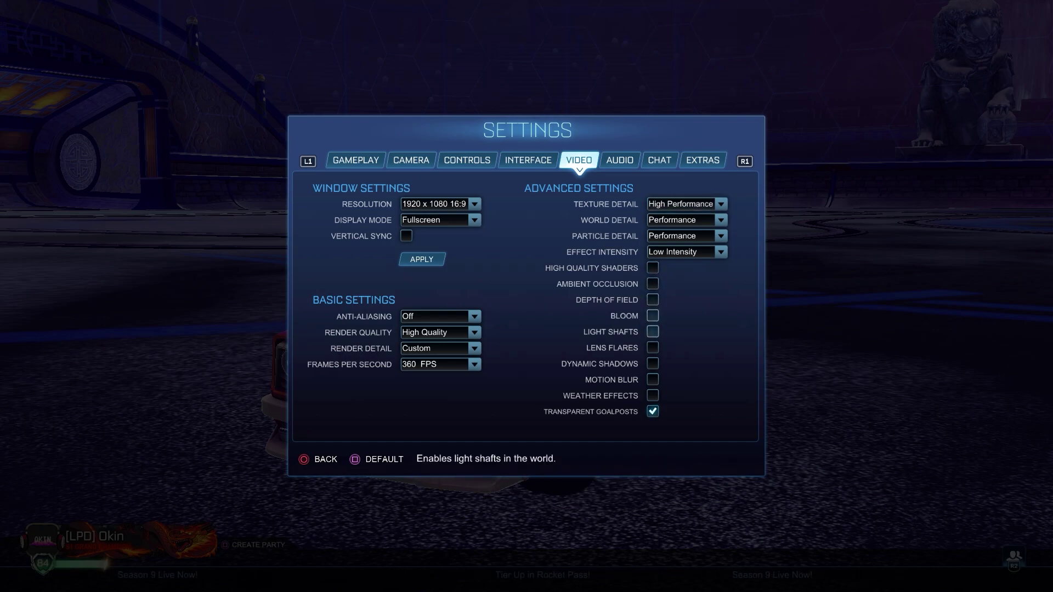
key(Down)
key(Down)
key(Down)
key(Up)
key(Up)
key(Up)
key(Up)
key(Down)
key(Down)
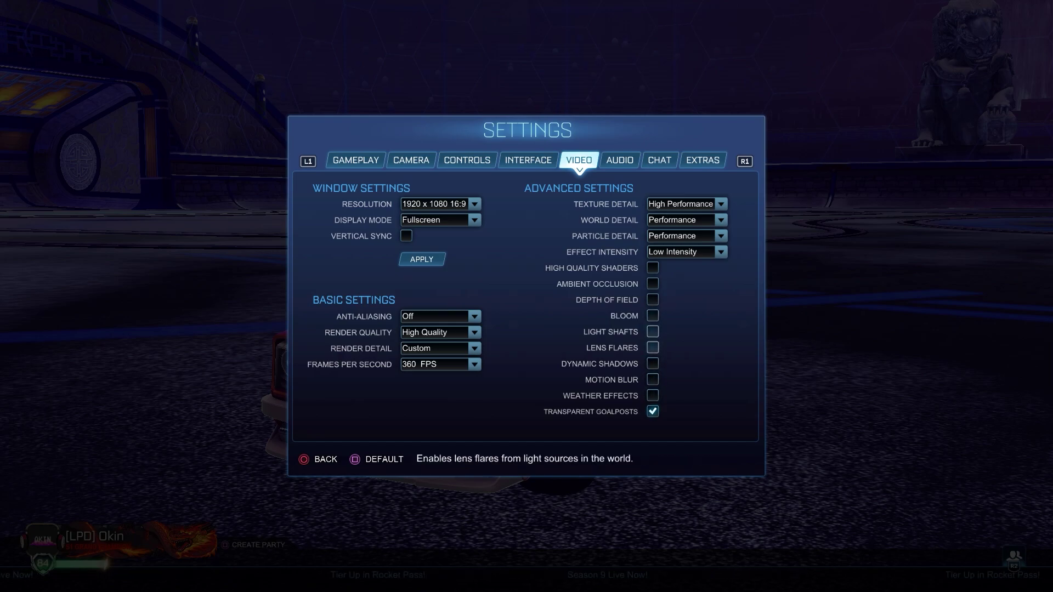
key(Down)
key(Down)
key(Down)
key(Down)
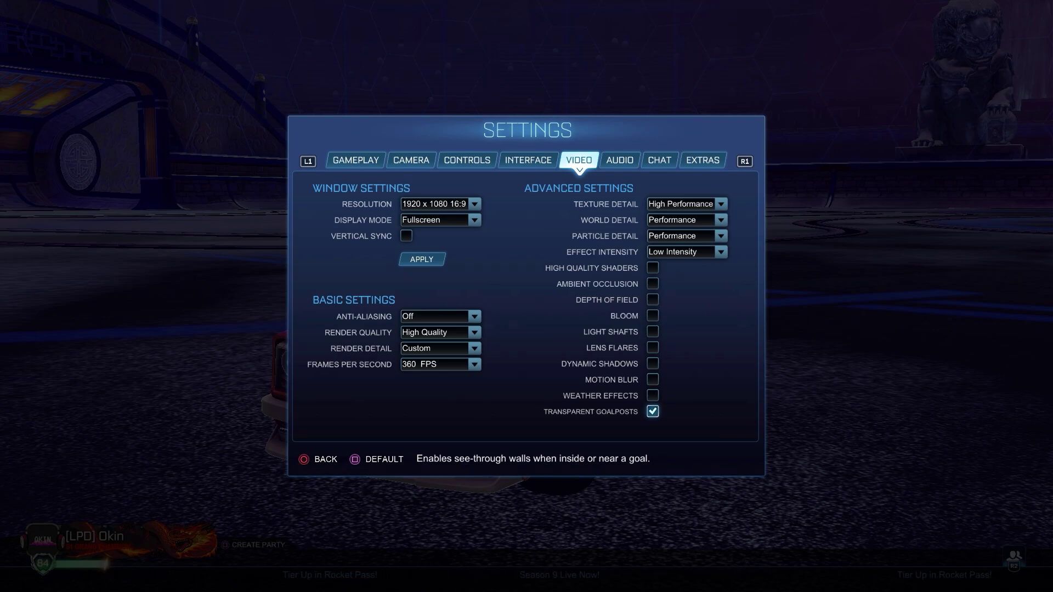
- Examine the descriptions of depth of field, bloom, dynamic shadows and motion blur
key(Up)
key(Up)
key(Up)
key(Up)
key(Up)
key(Up)
key(Up)
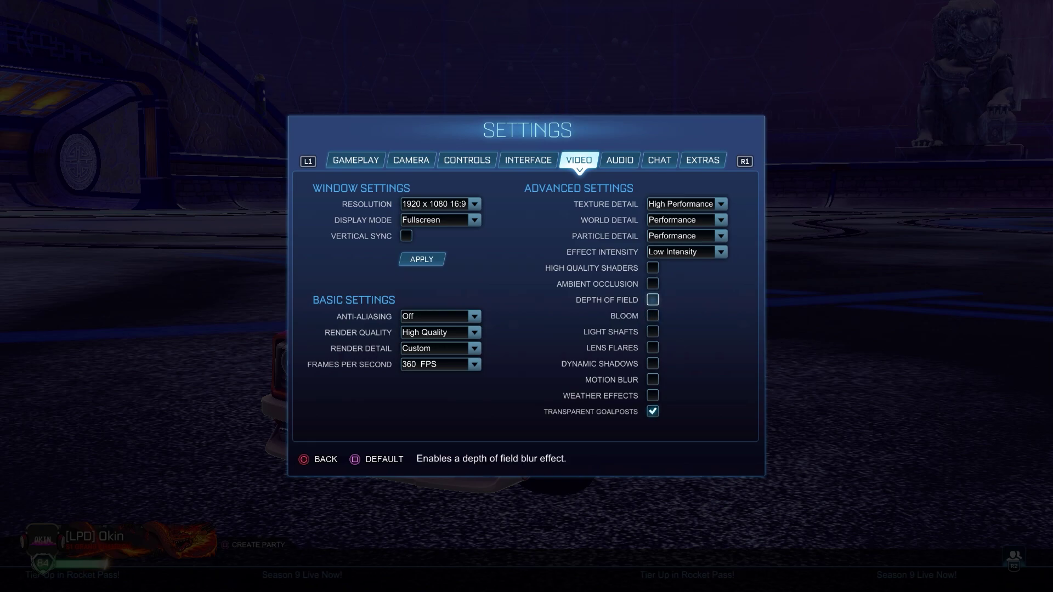
key(Up)
key(Up)
key(Down)
key(Down)
key(Down)
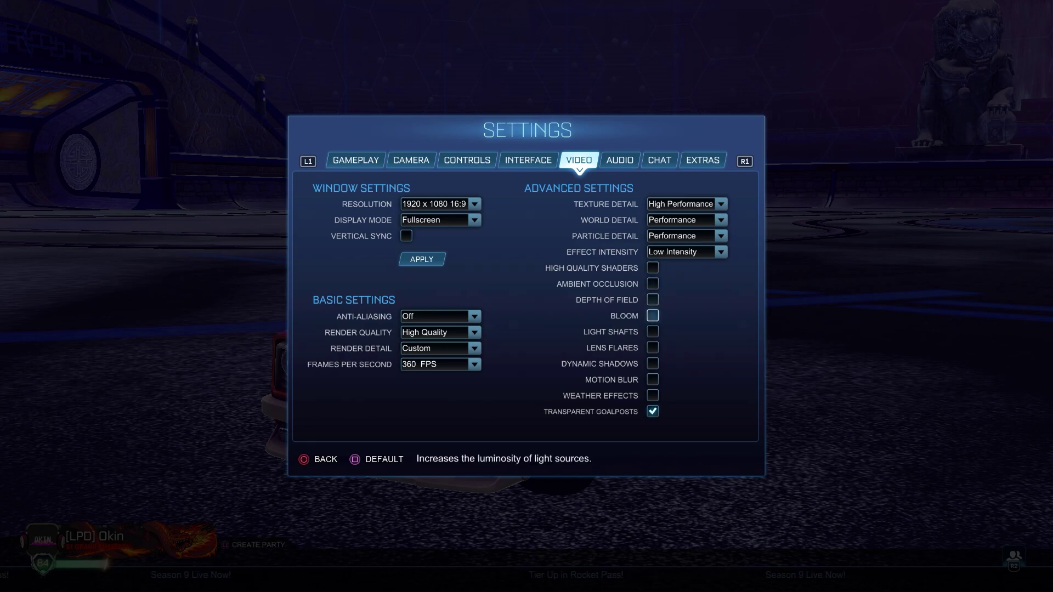
key(Down)
key(Down)
key(Down)
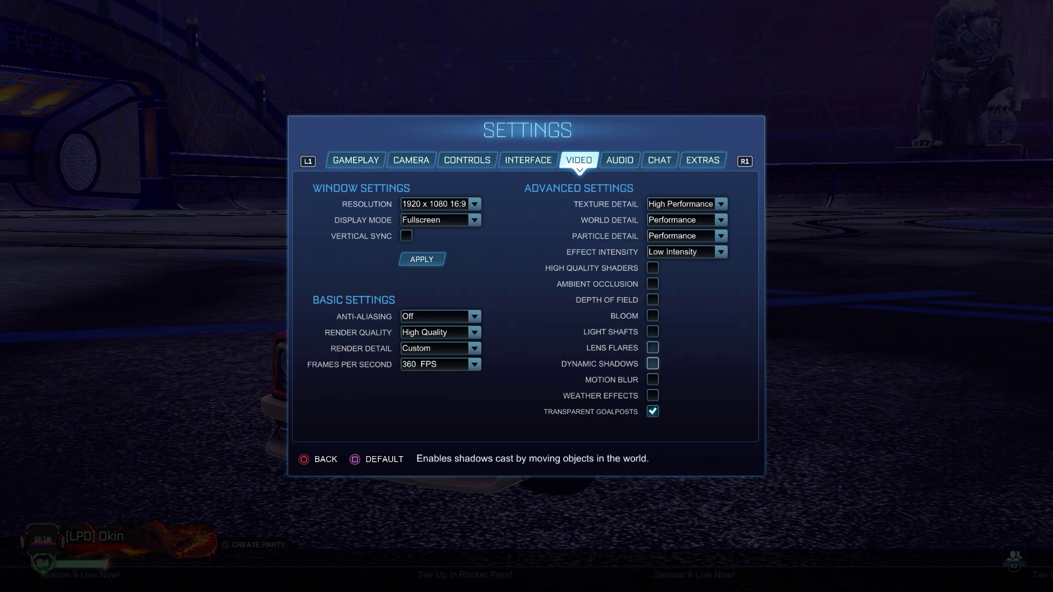
key(Down)
key(Down)
key(Up)
key(Up)
key(Down)
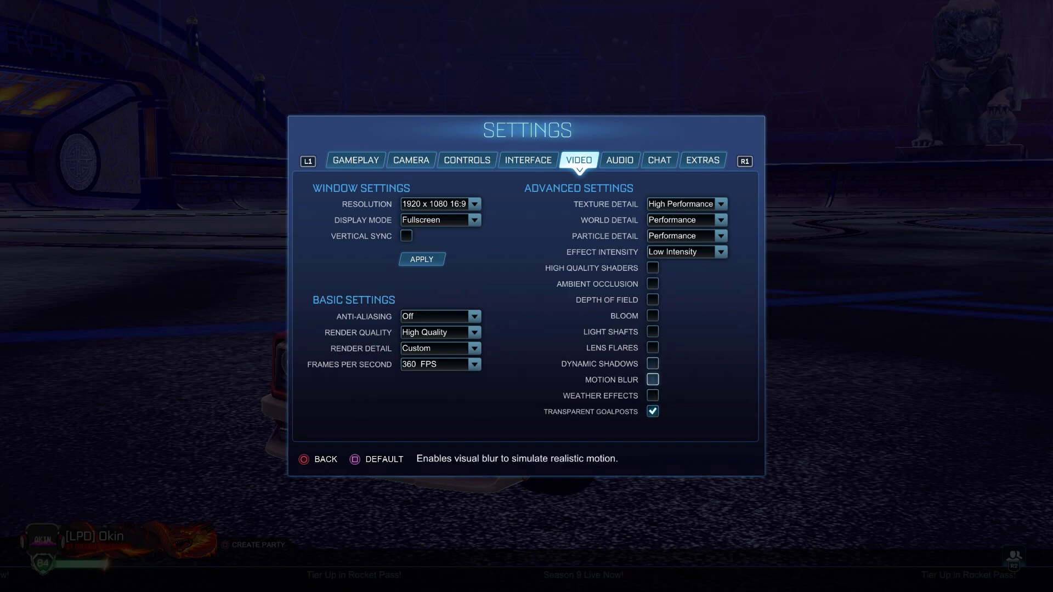
key(Down)
- Recheck the bloom and light shafts toggles among the advanced video settings
key(Up)
key(Up)
key(Up)
key(Up)
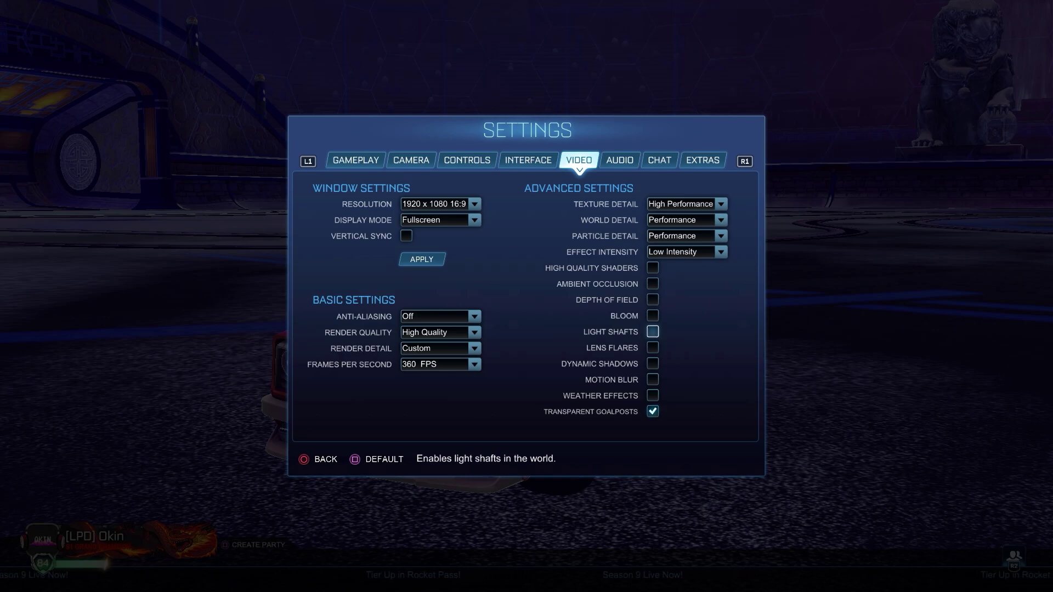
key(Up)
key(Up)
key(Up)
key(Up)
key(Down)
key(Down)
key(Down)
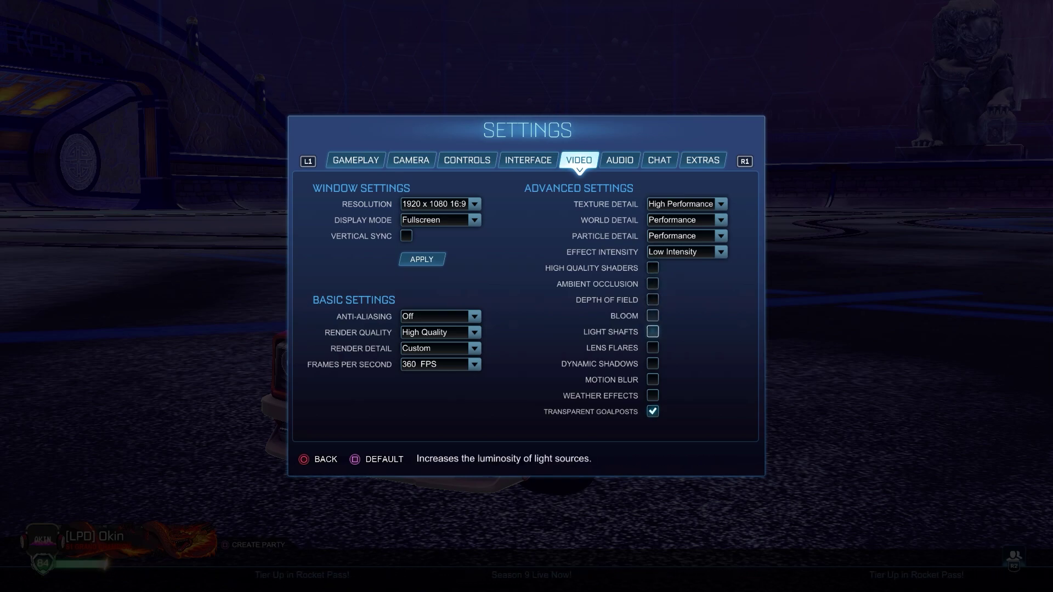
- Try switching on high quality shaders, ambient occlusion, depth of field, bloom and light shafts in the advanced video settings
key(Up)
key(Up)
key(Up)
key(Up)
key(Return)
key(Down)
key(Return)
key(Down)
key(Return)
key(Down)
key(Return)
- Examine the description of render quality and the advanced detail options, including particle detail
key(Down)
key(Return)
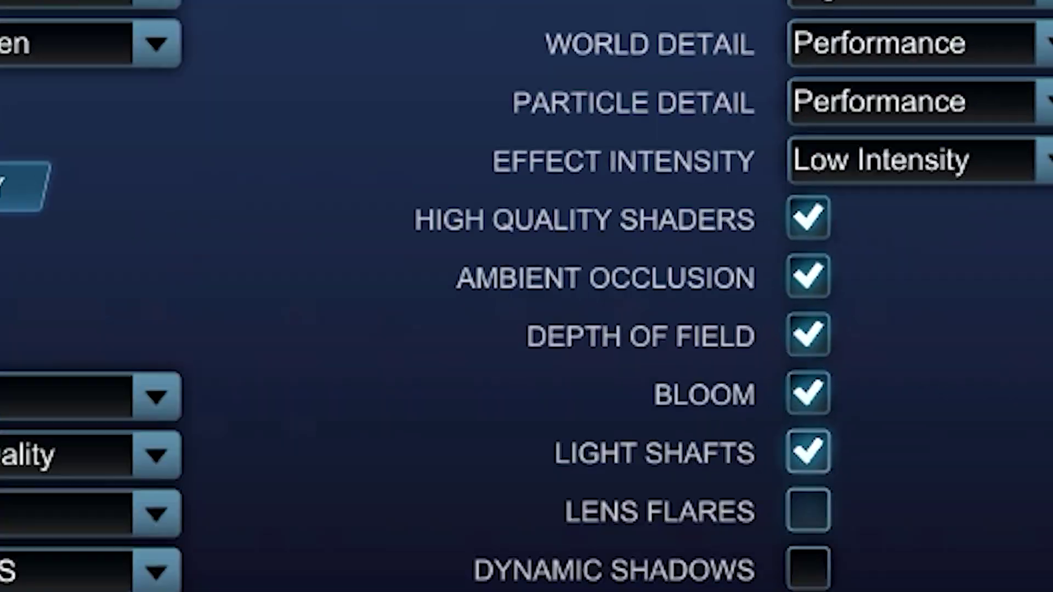
key(Down)
key(Return)
key(Down)
key(Return)
key(Down)
key(Return)
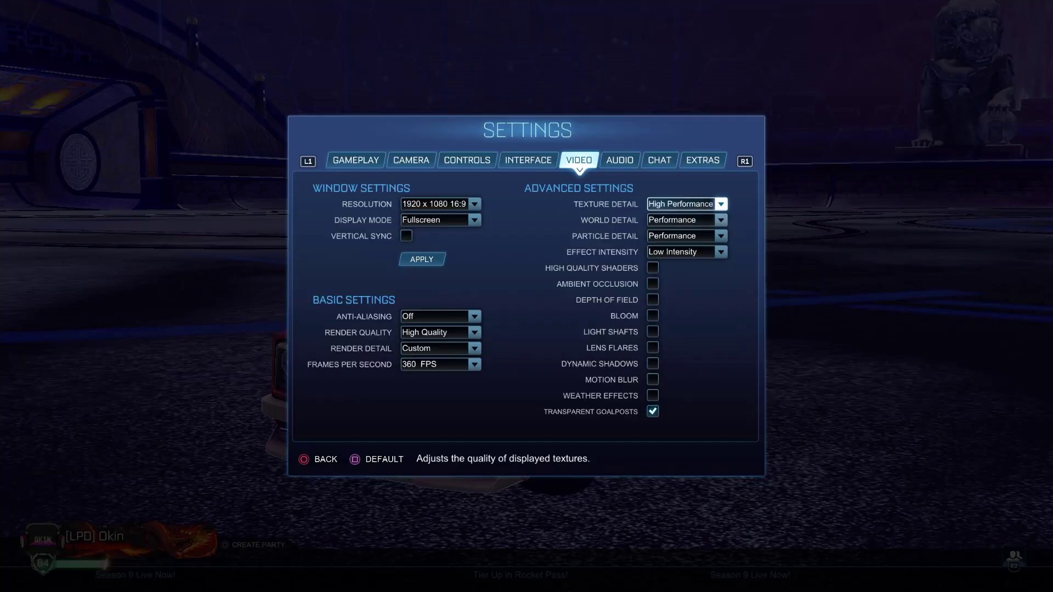
key(Left)
key(Down)
key(Down)
key(Down)
key(Down)
key(Down)
key(Down)
key(Down)
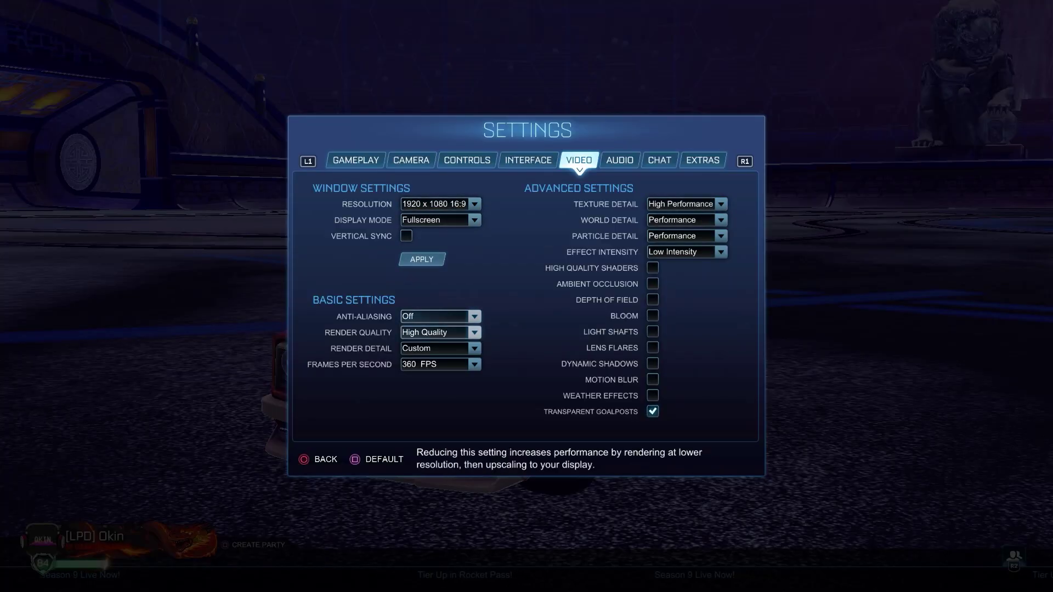
key(Right)
key(Up)
key(Up)
key(Up)
key(Up)
key(Up)
key(Up)
key(Up)
key(Up)
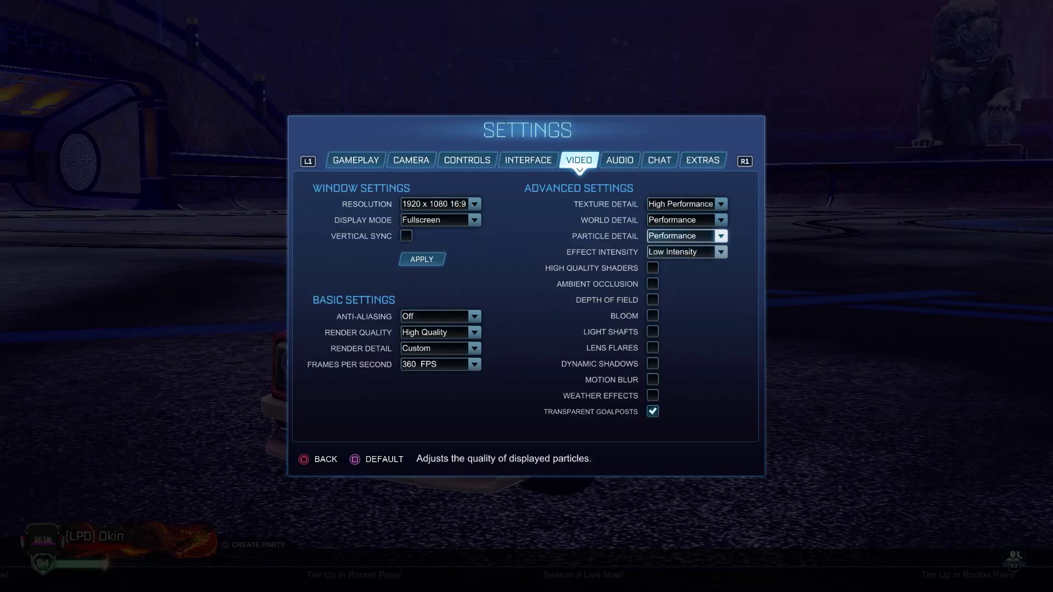
key(Up)
key(Up)
- Try the High Performance option for render quality in the basic video settings
key(Left)
key(Down)
key(Down)
key(Down)
key(Down)
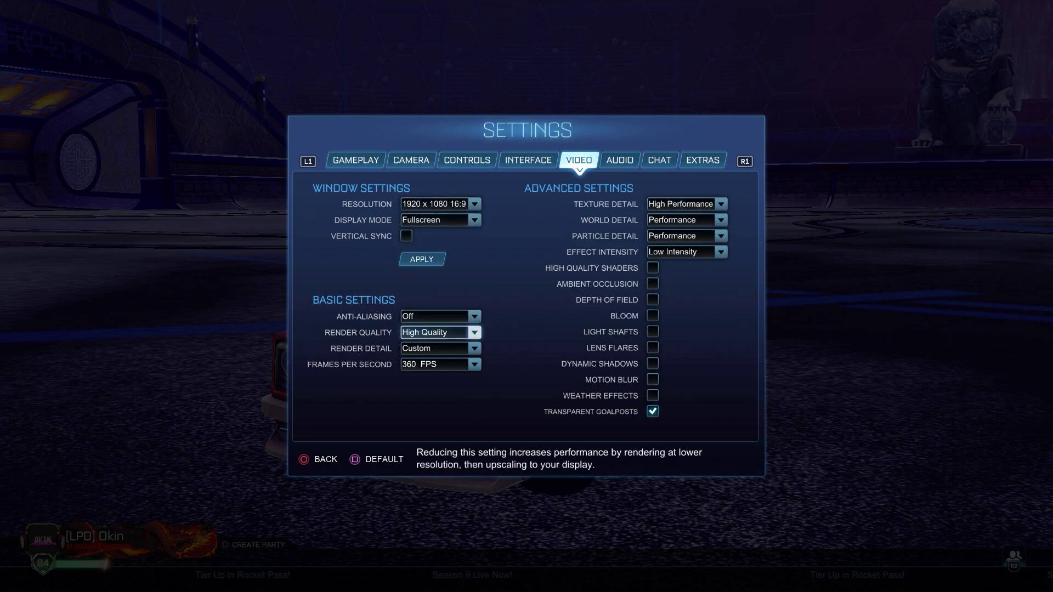
key(Return)
key(Down)
key(Return)
key(Return)
key(Down)
key(Down)
key(Return)
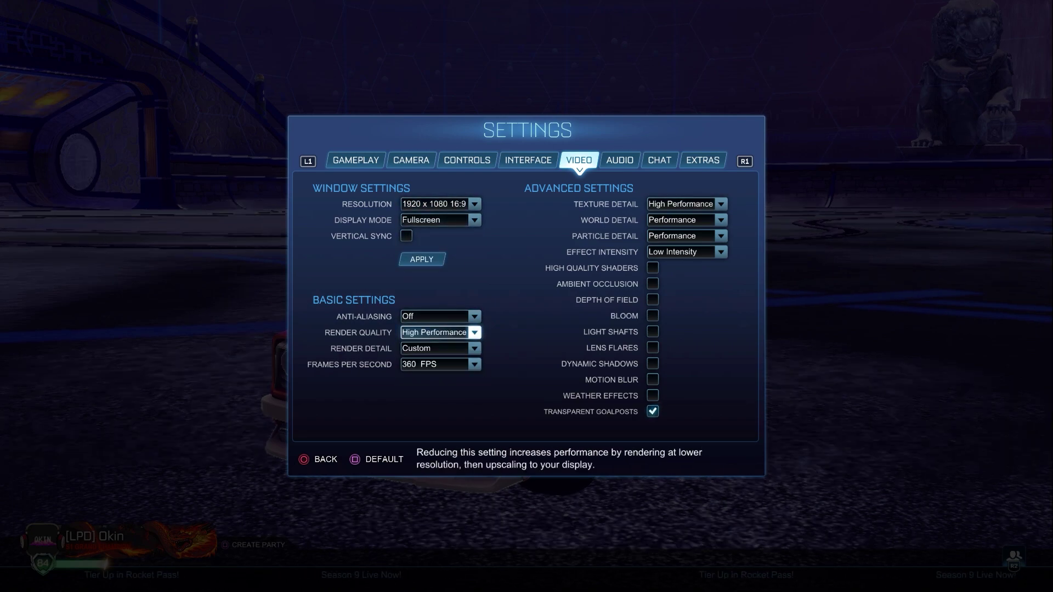
key(Escape)
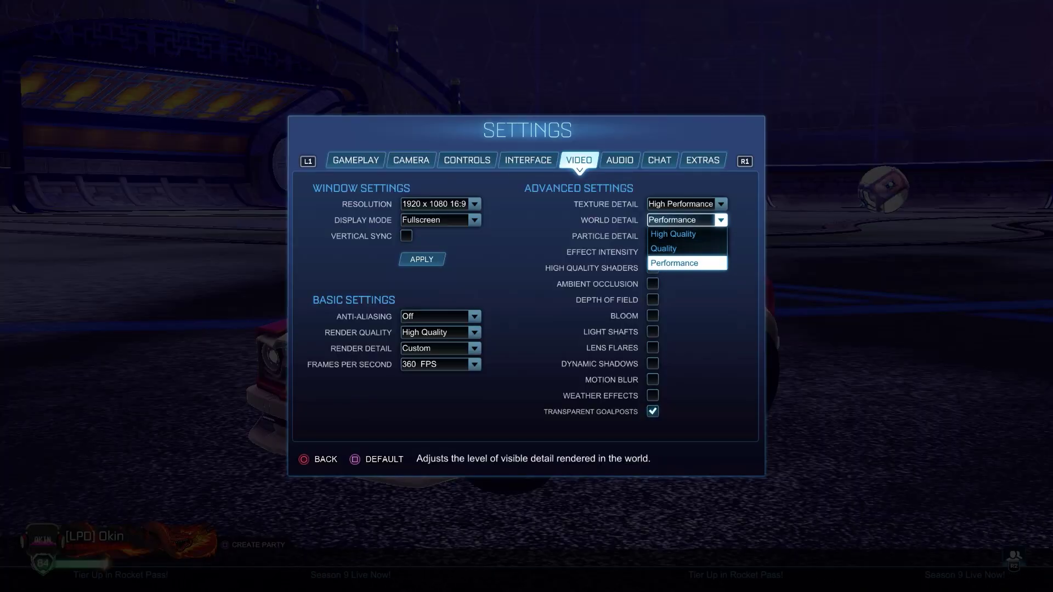
- Keep world detail set to Performance
key(Return)
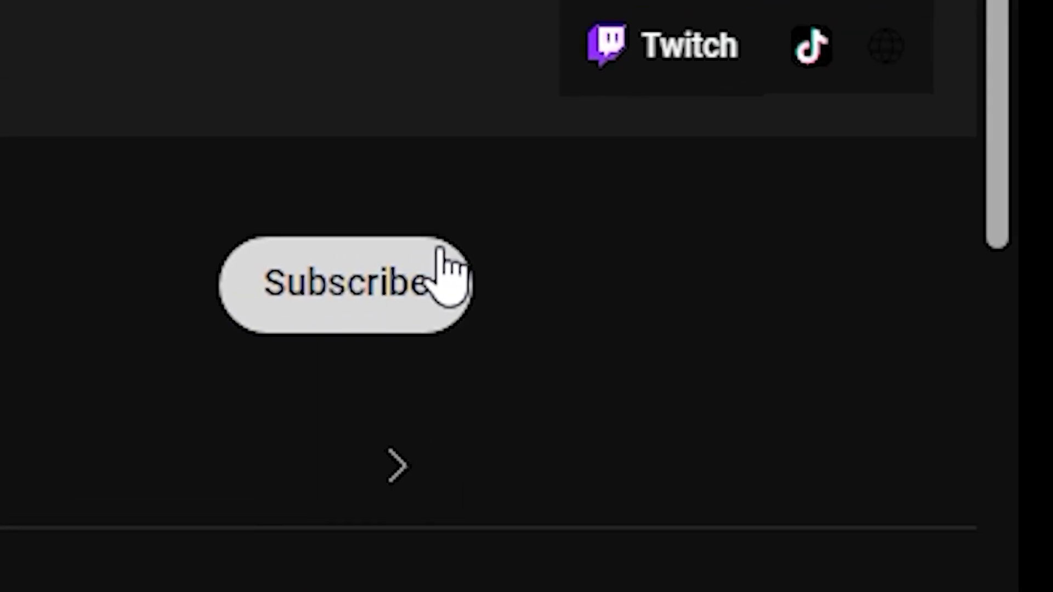
- Switch to the YouTube channel page and subscribe to the channel
click(442, 275)
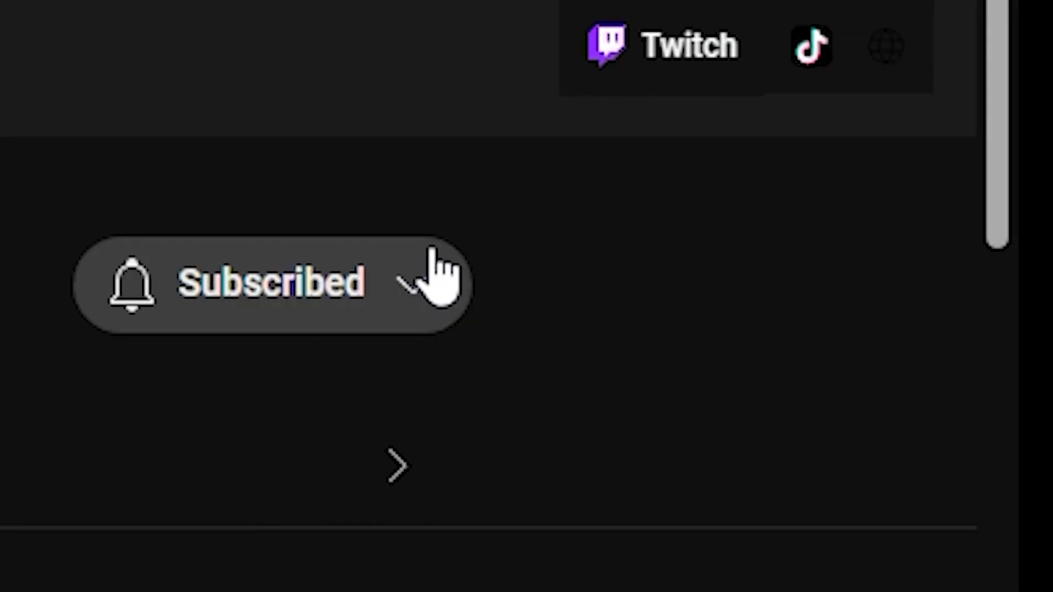
click(436, 277)
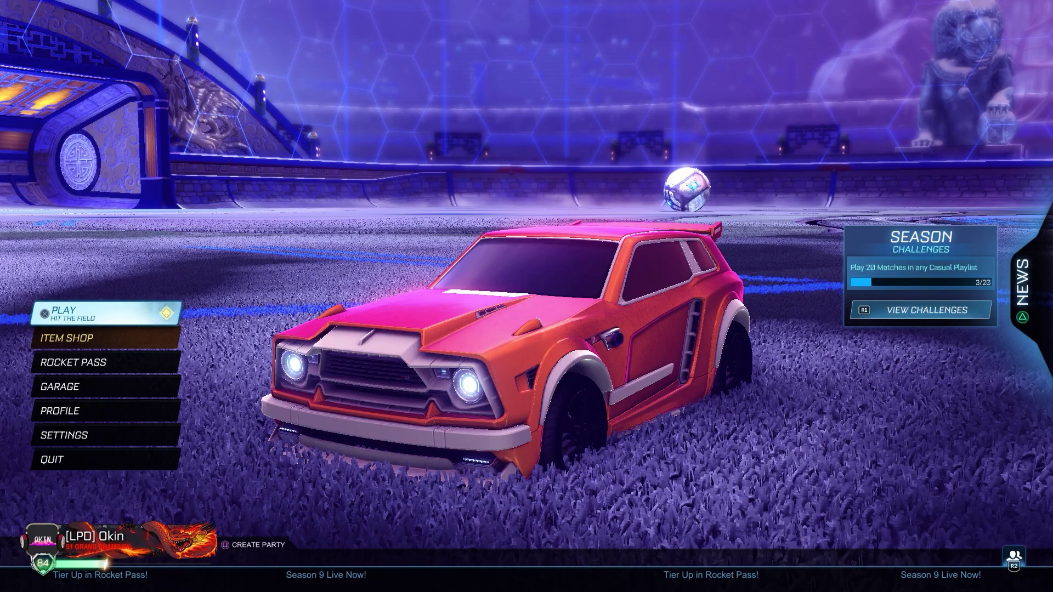